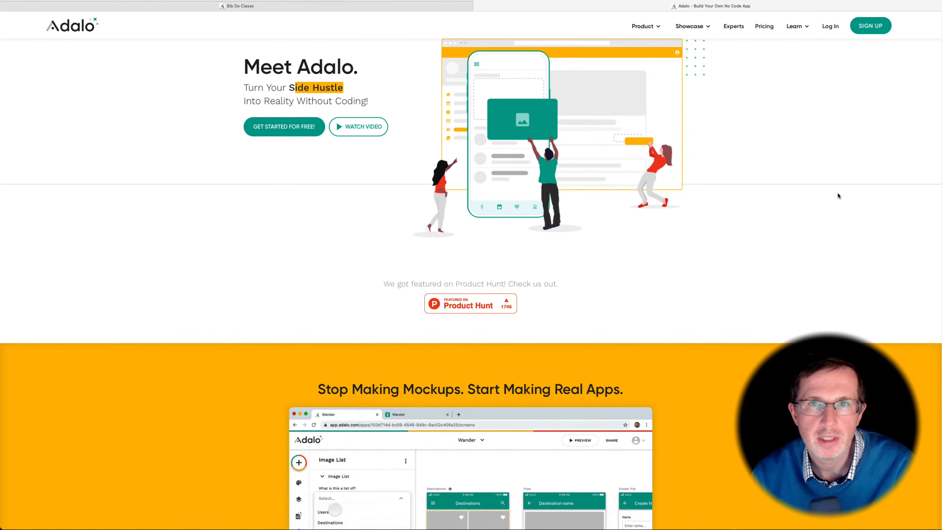
# Step: Scroll through the Adalo home page and open the app builder
pyautogui.scroll(-5, 838, 193)
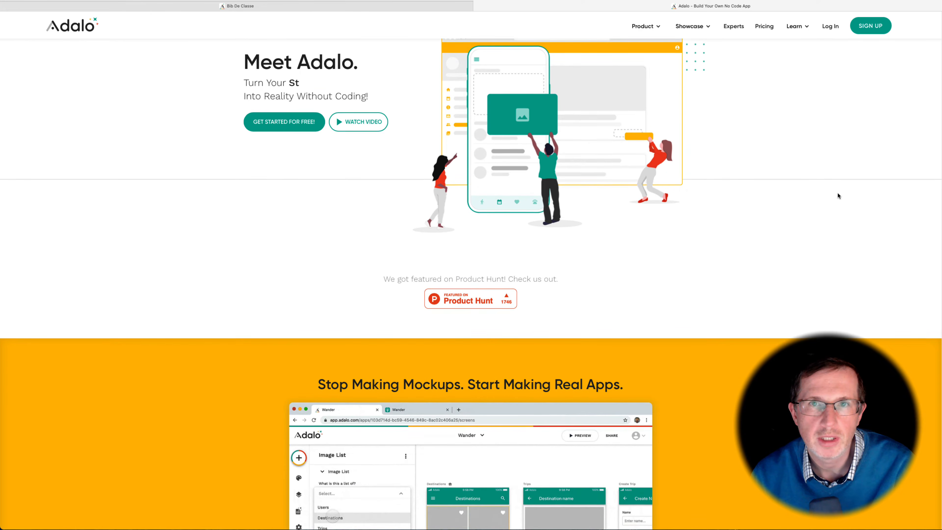
pyautogui.scroll(-3, 839, 195)
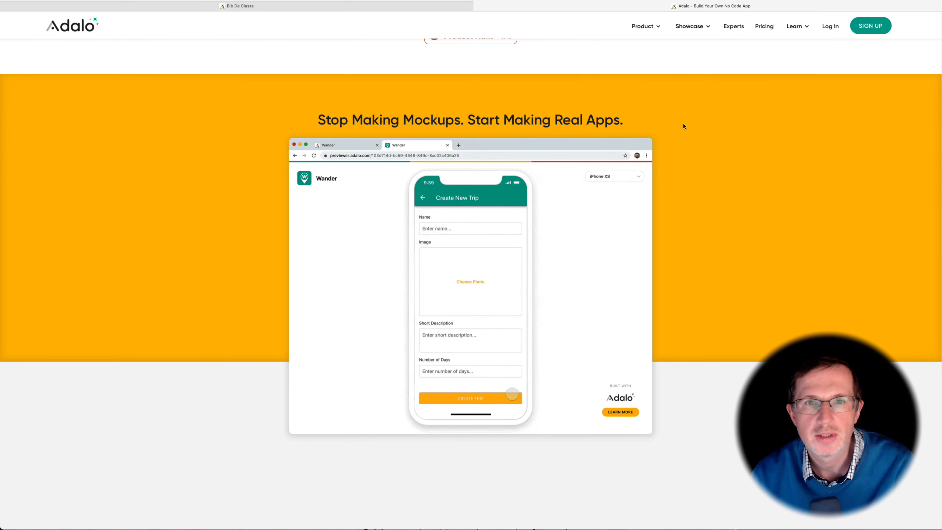
pyautogui.click(764, 30)
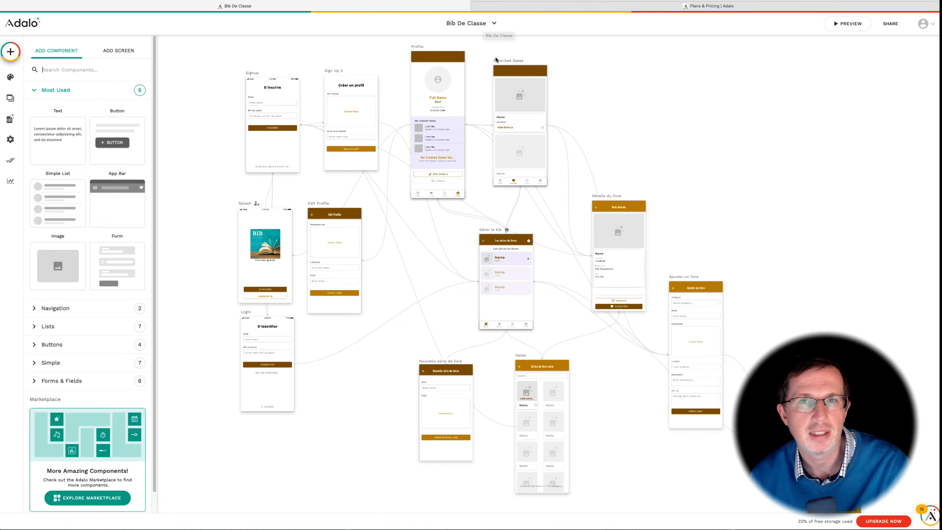
# Step: Start creating a new app and choose the Native Mobile App platform
pyautogui.click(460, 23)
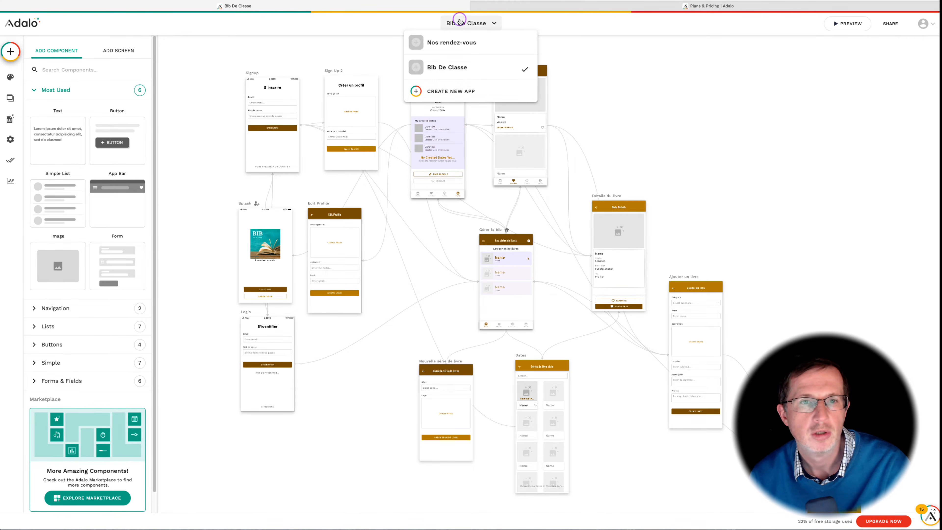
pyautogui.click(451, 92)
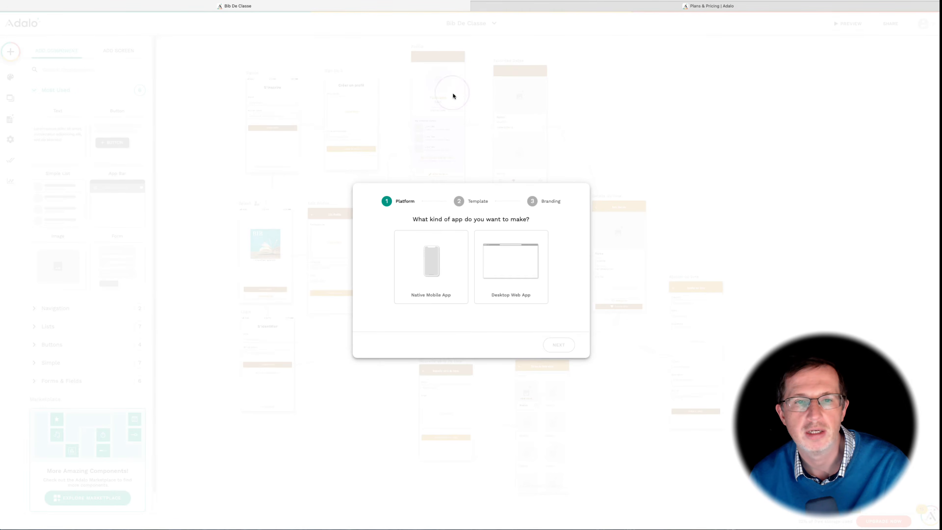
pyautogui.click(429, 267)
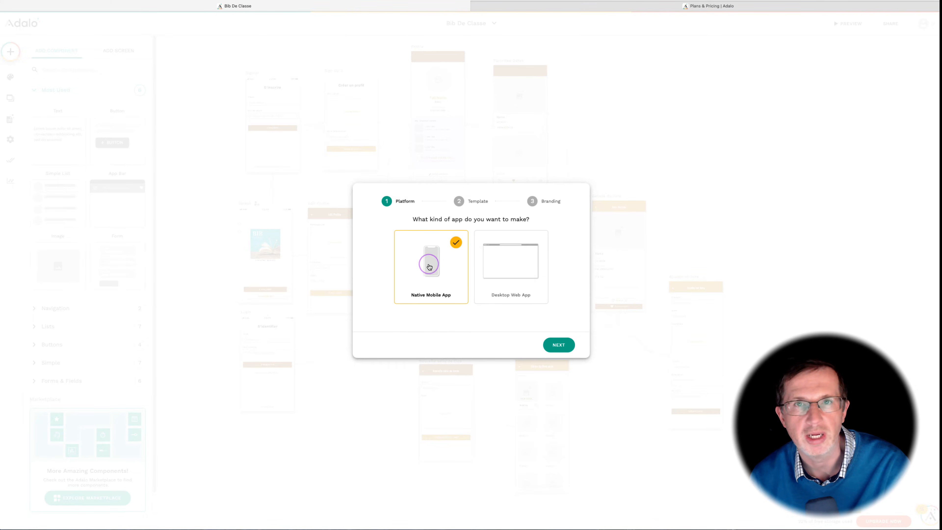
pyautogui.click(549, 339)
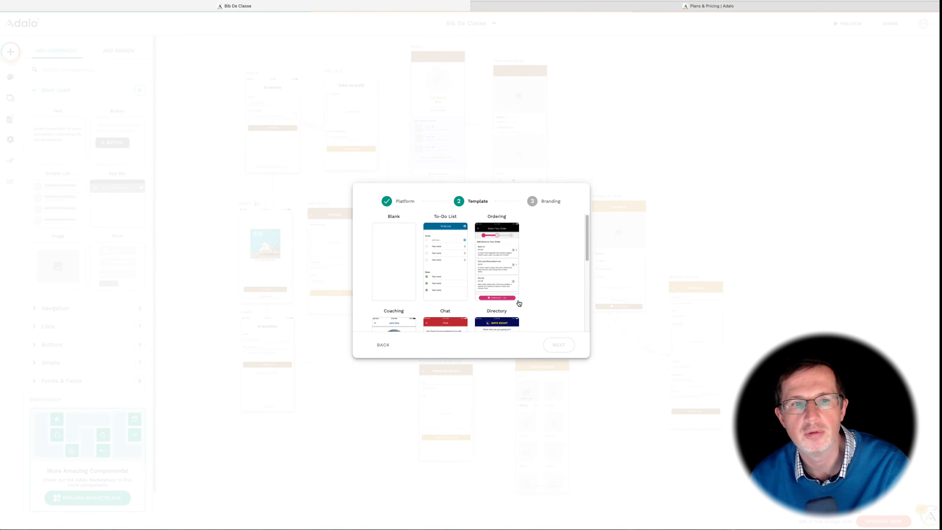
# Step: Pick the Blank template for the new app
pyautogui.click(409, 299)
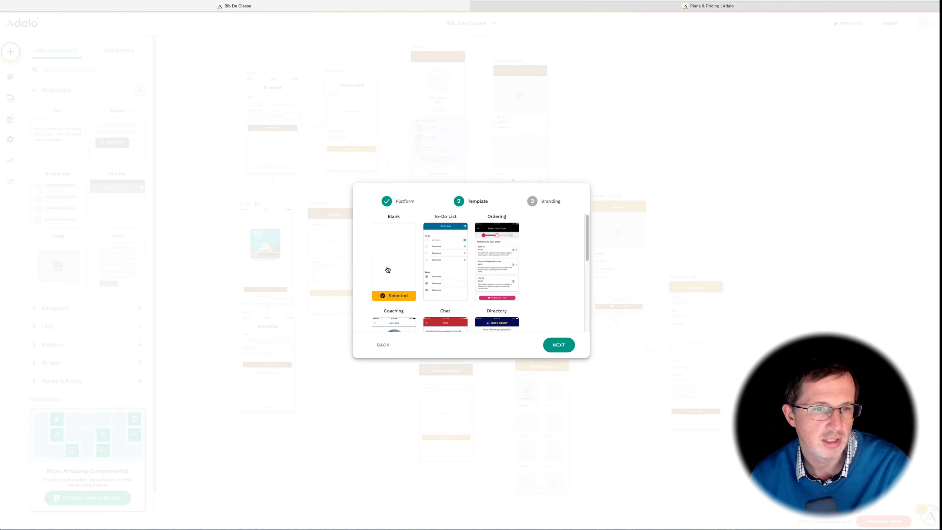
pyautogui.click(557, 344)
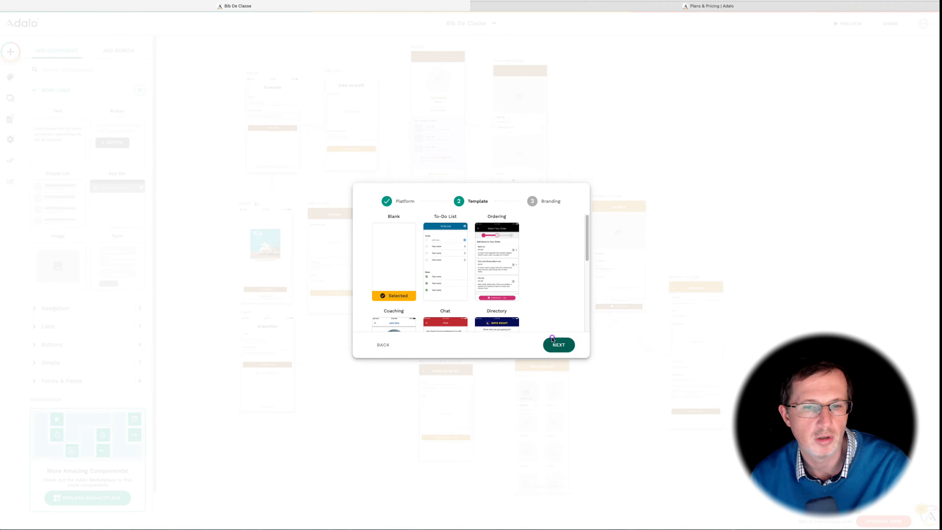
# Step: Name the app "Ma première app" and create it with the default colours
pyautogui.click(457, 231)
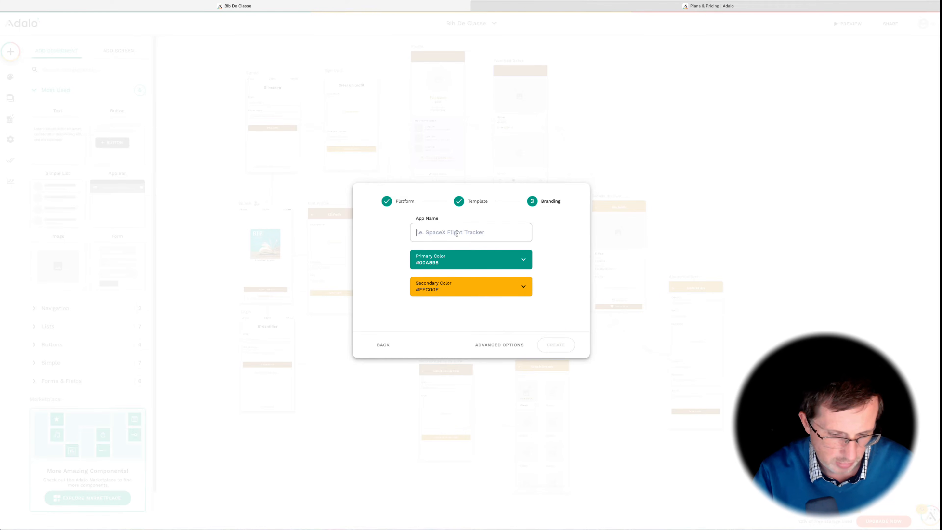
pyautogui.write('Mo')
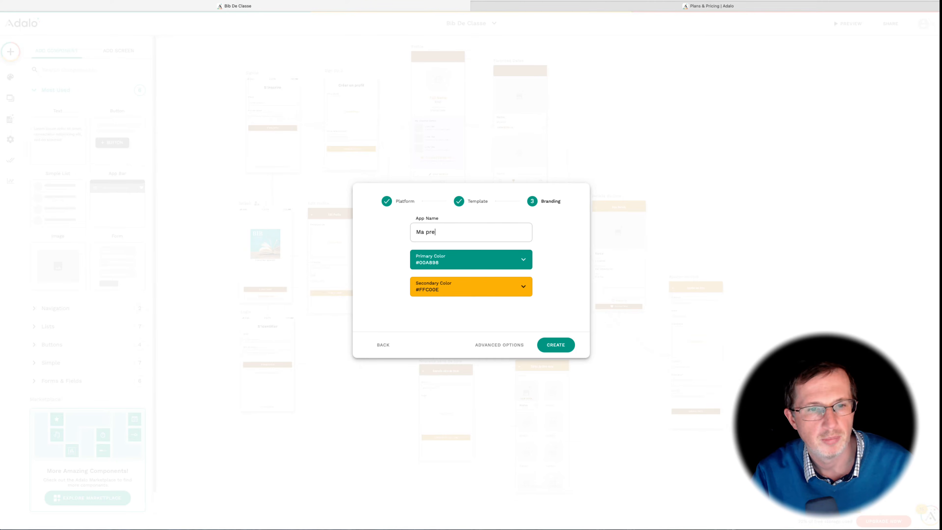
pyautogui.click(553, 344)
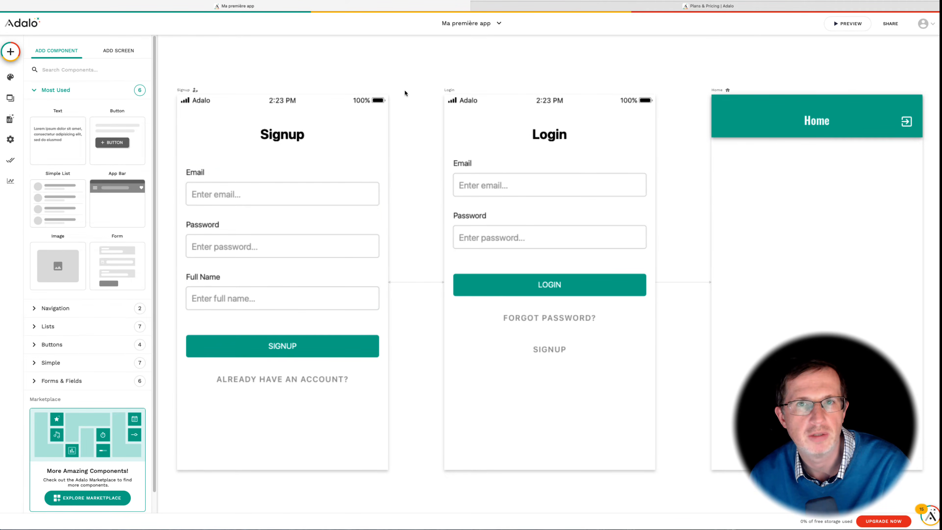
# Step: Zoom into the canvas and explore the branding, screens, database and app settings panels
pyautogui.click(330, 113)
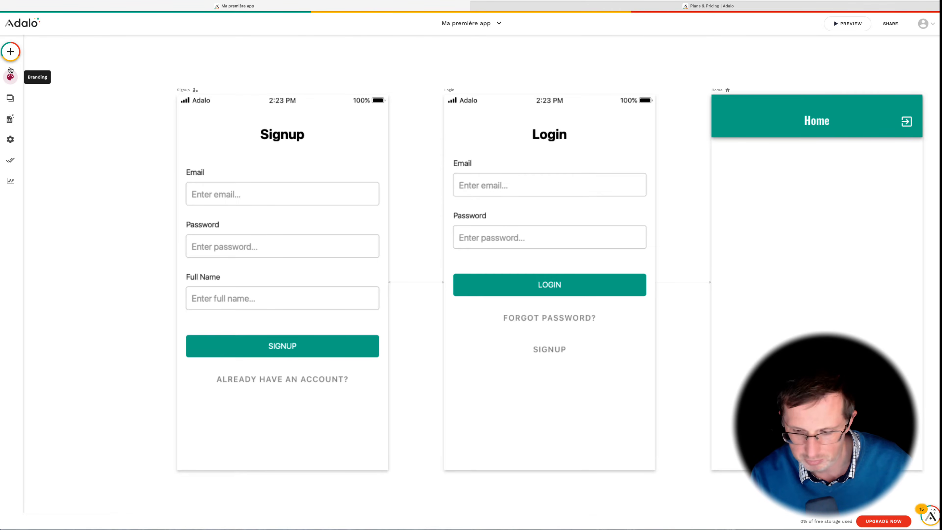
pyautogui.press('super+plus')
pyautogui.press('super+plus')
pyautogui.press('super+plus')
pyautogui.press('super+plus')
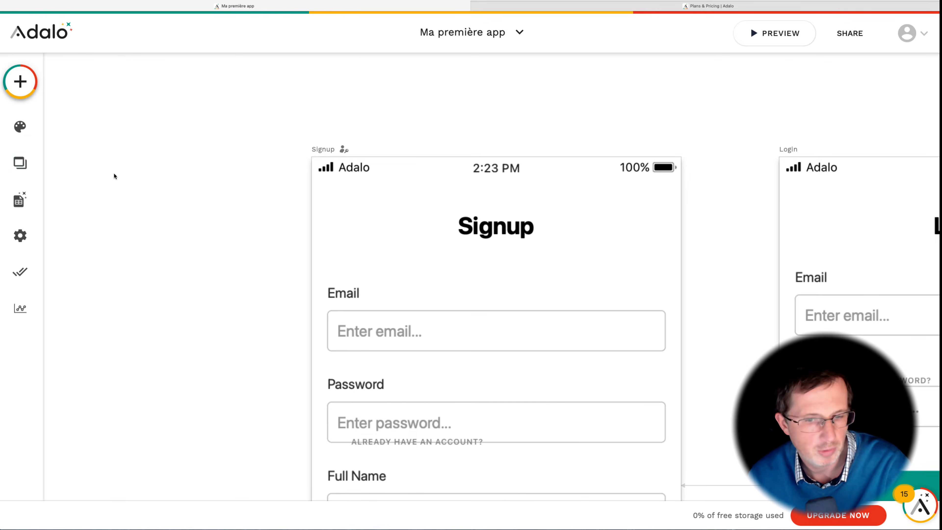
pyautogui.click(21, 127)
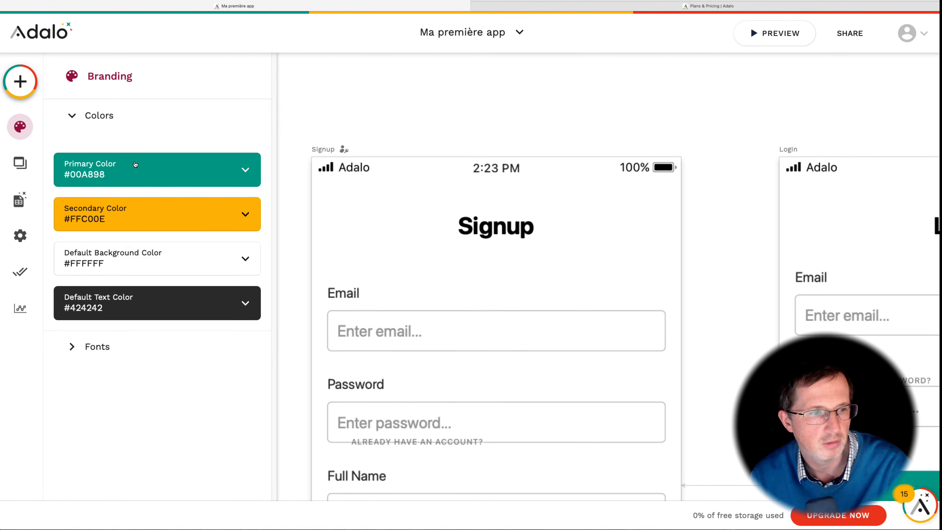
pyautogui.click(76, 347)
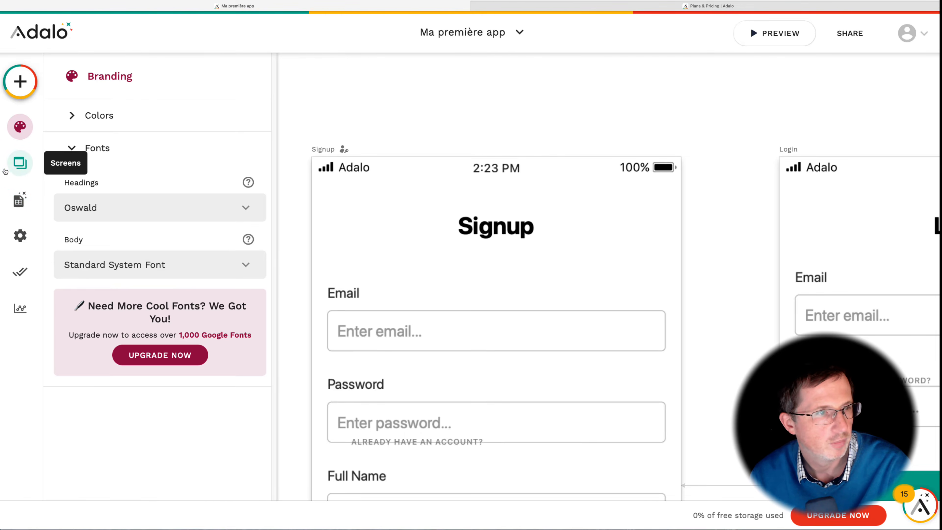
pyautogui.click(20, 163)
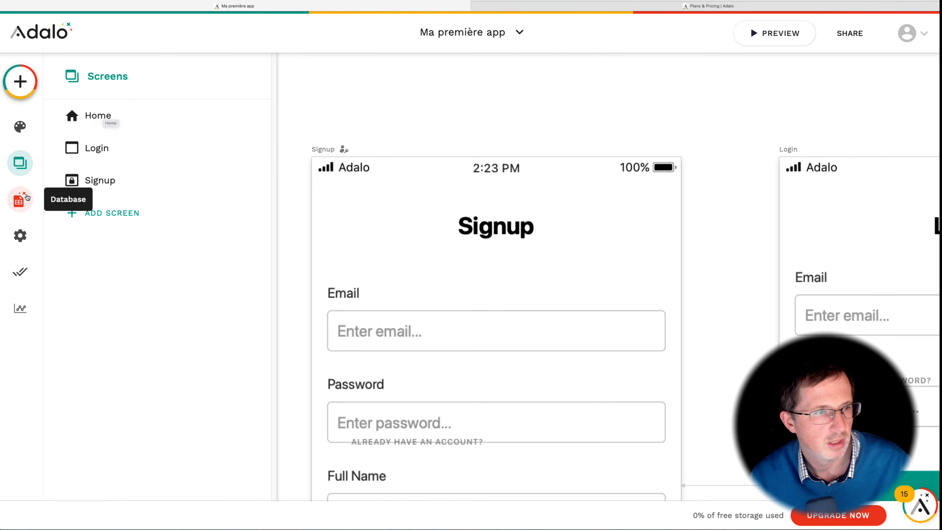
pyautogui.click(24, 199)
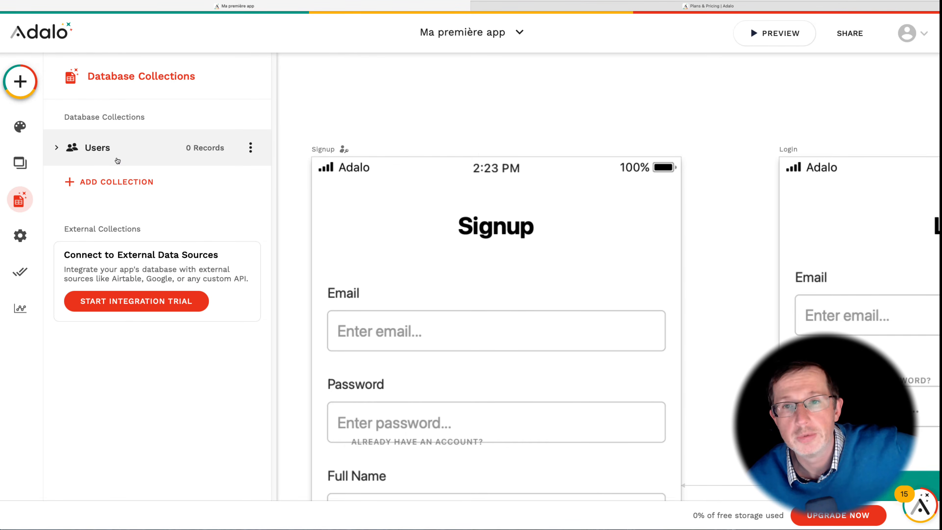
pyautogui.click(20, 236)
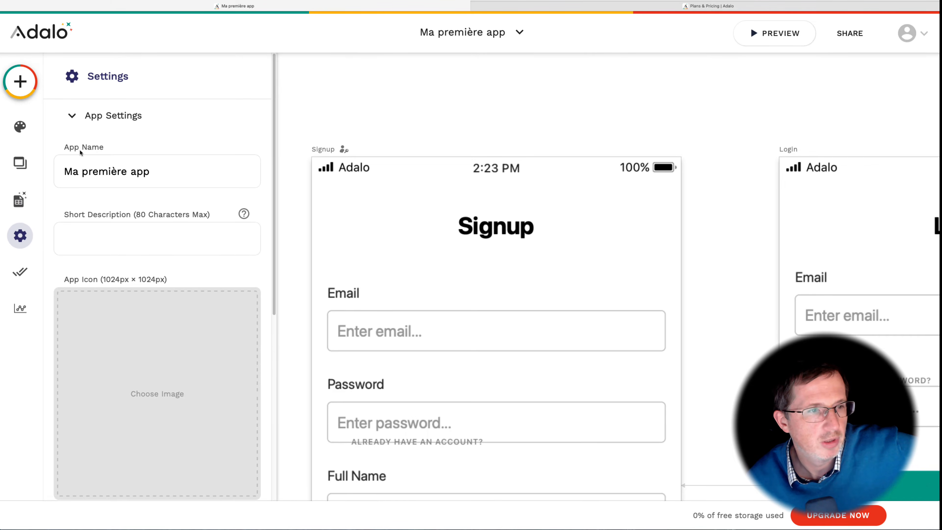
pyautogui.scroll(-7, 96, 234)
pyautogui.scroll(2, 98, 233)
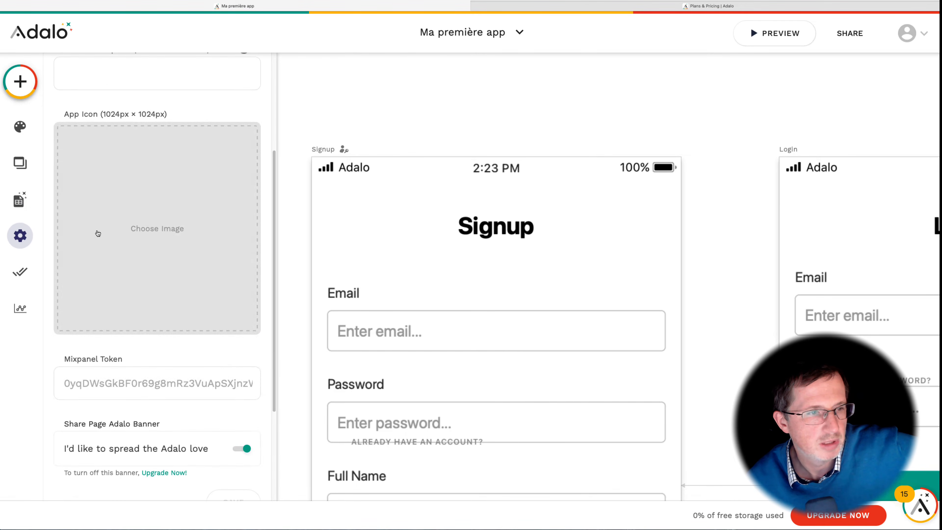
pyautogui.scroll(3, 98, 233)
pyautogui.click(21, 211)
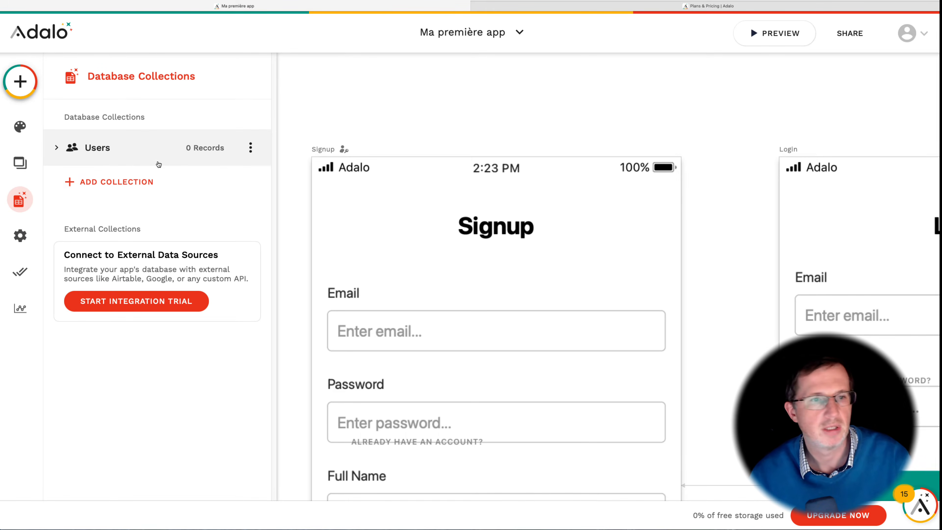
# Step: Add a new database collection named "Tâches"
pyautogui.click(111, 182)
pyautogui.click(131, 205)
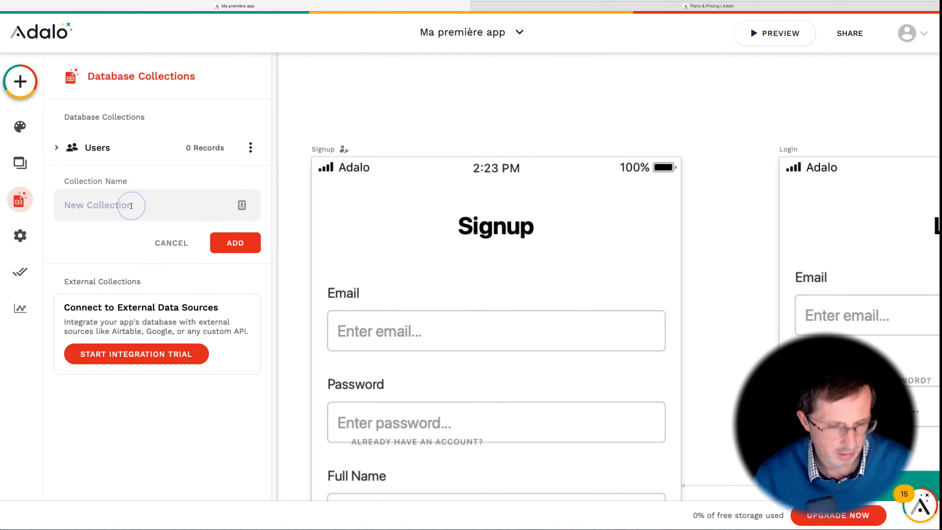
pyautogui.write('Tâches')
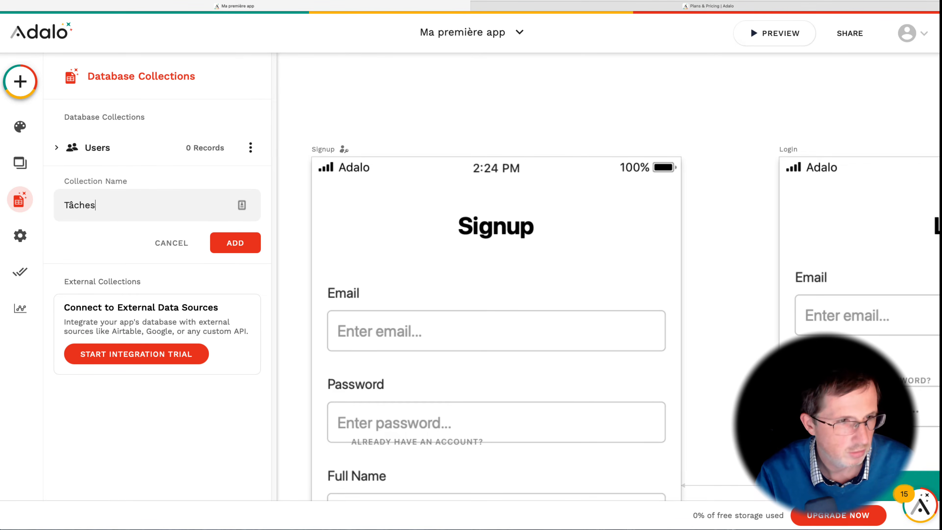
pyautogui.click(247, 256)
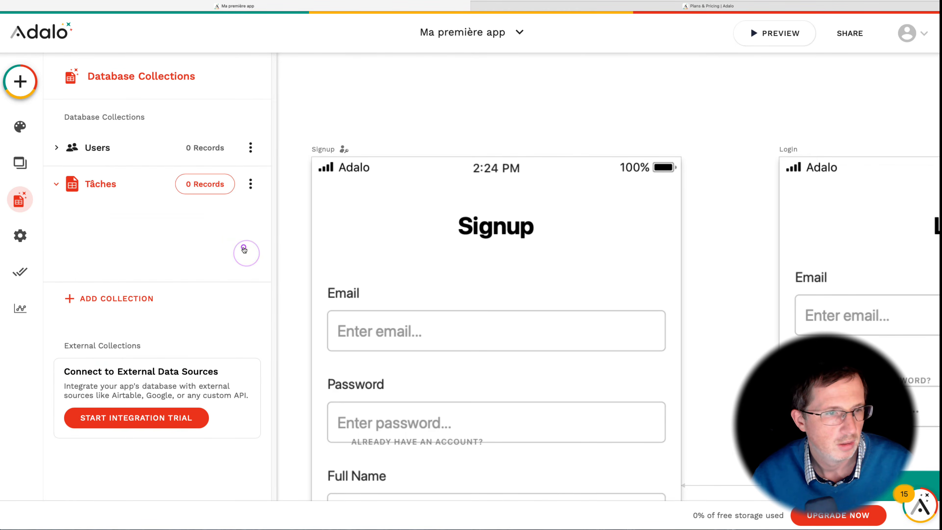
# Step: Rename the collection's Name property to "Intitulé"
pyautogui.click(102, 235)
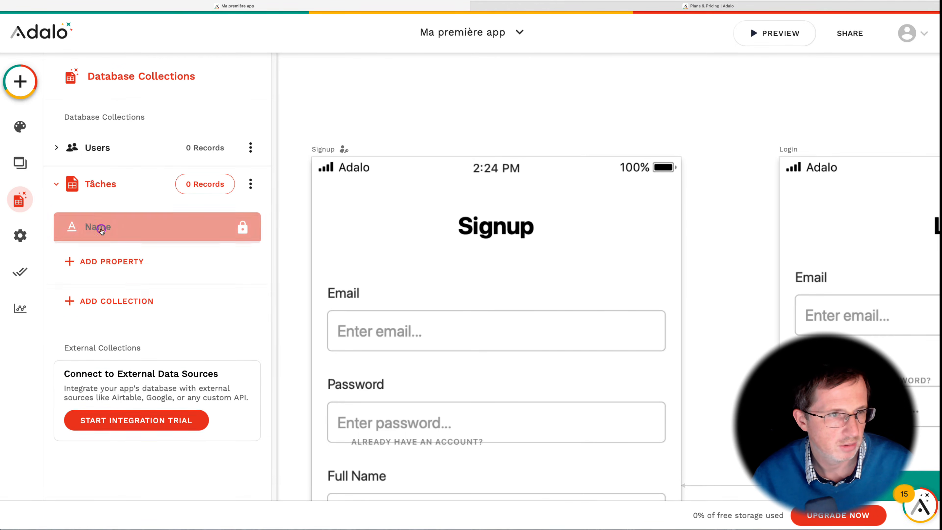
pyautogui.doubleClick(98, 319)
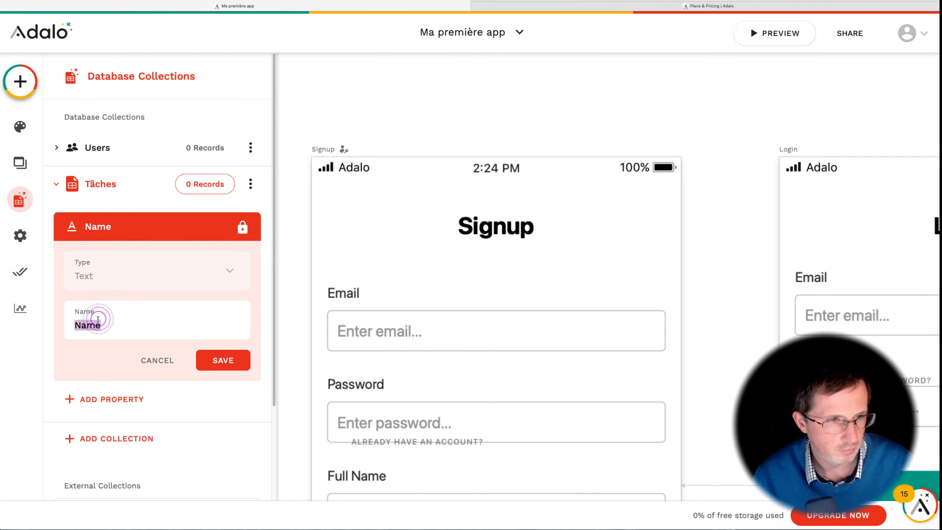
pyautogui.write('Intitulé')
pyautogui.press('Return')
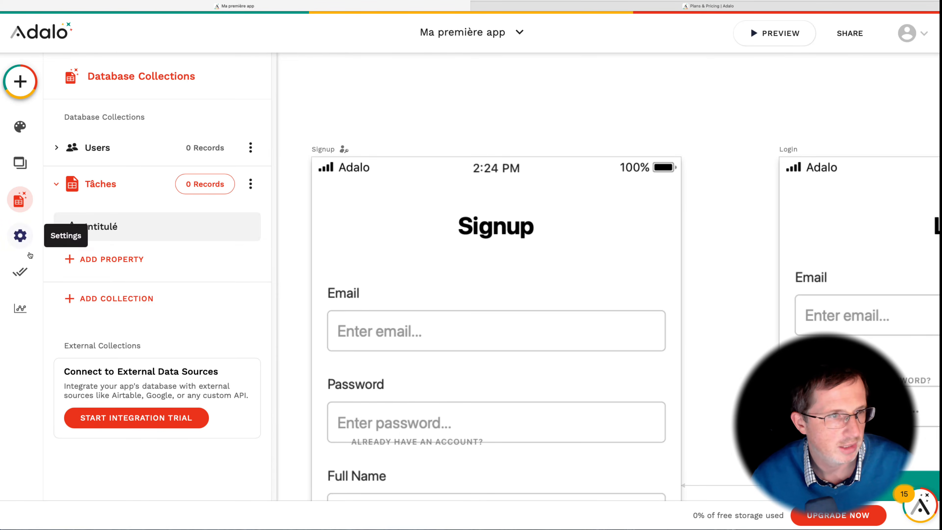
# Step: Add a True / False property named "Fini" to the Tâches collection
pyautogui.click(70, 261)
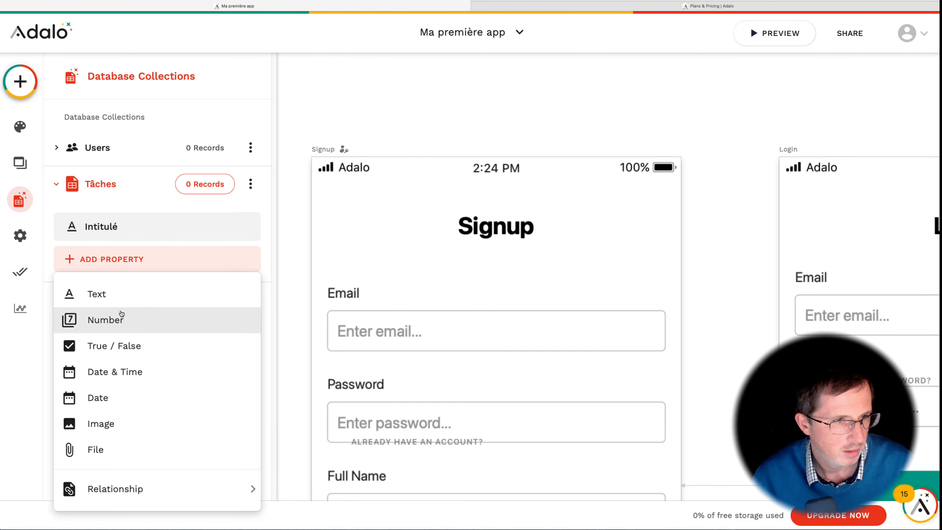
pyautogui.click(119, 346)
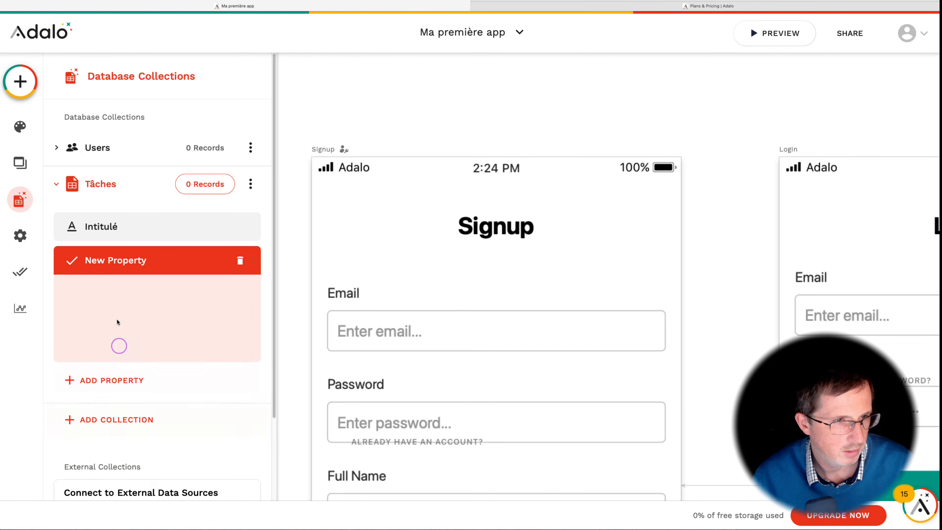
pyautogui.tripleClick(112, 350)
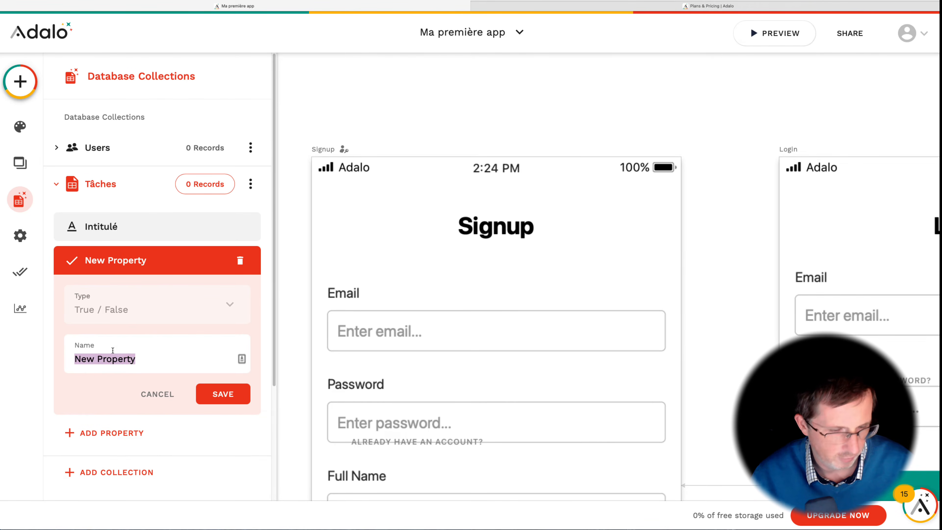
pyautogui.write('Fini')
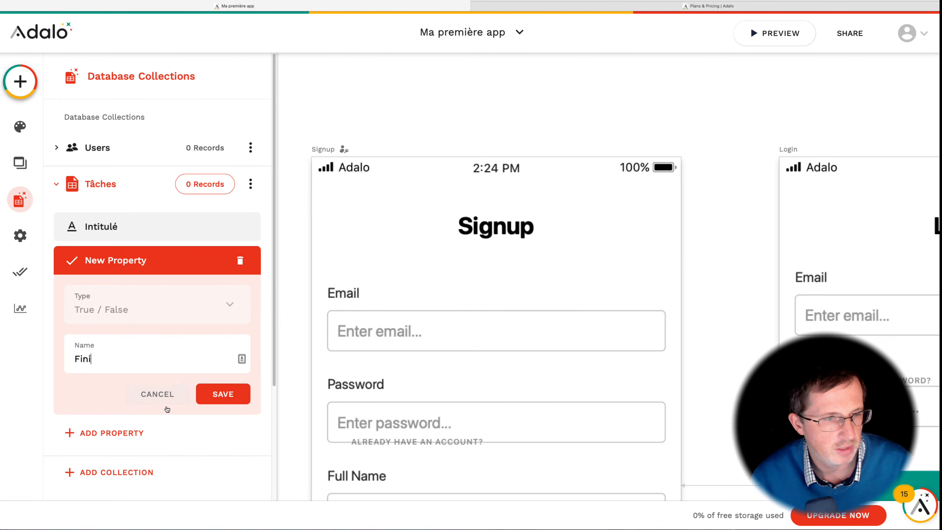
pyautogui.click(205, 393)
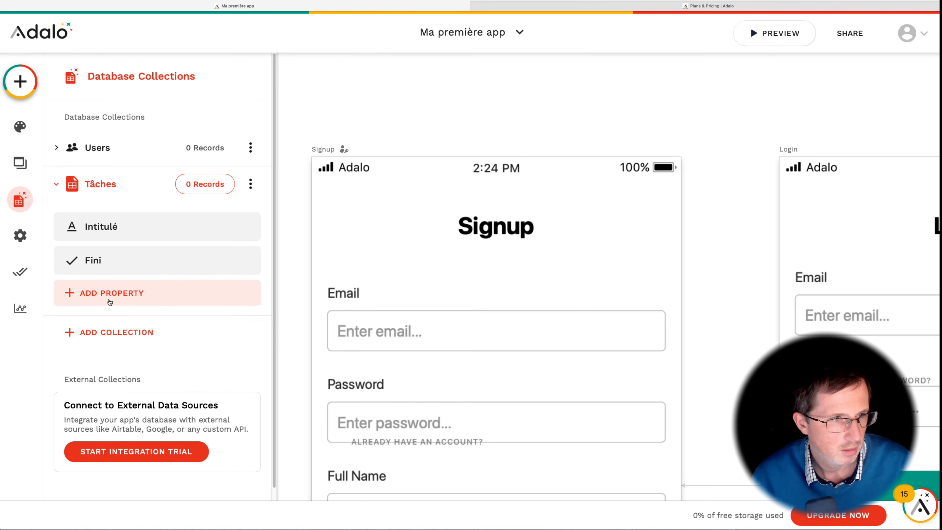
# Step: Add a Date & Time property named "A faire" to the Tâches collection
pyautogui.click(110, 302)
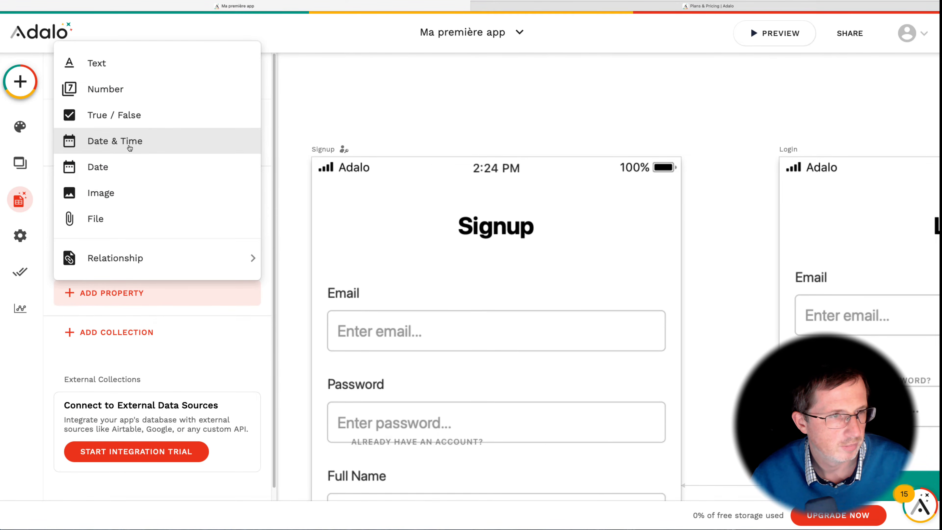
pyautogui.click(130, 148)
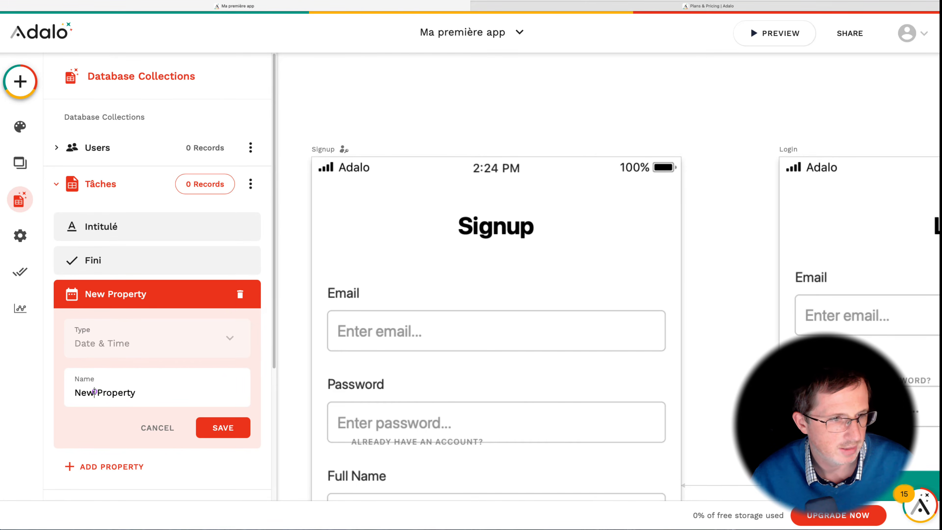
pyautogui.tripleClick(94, 391)
pyautogui.write('A faire')
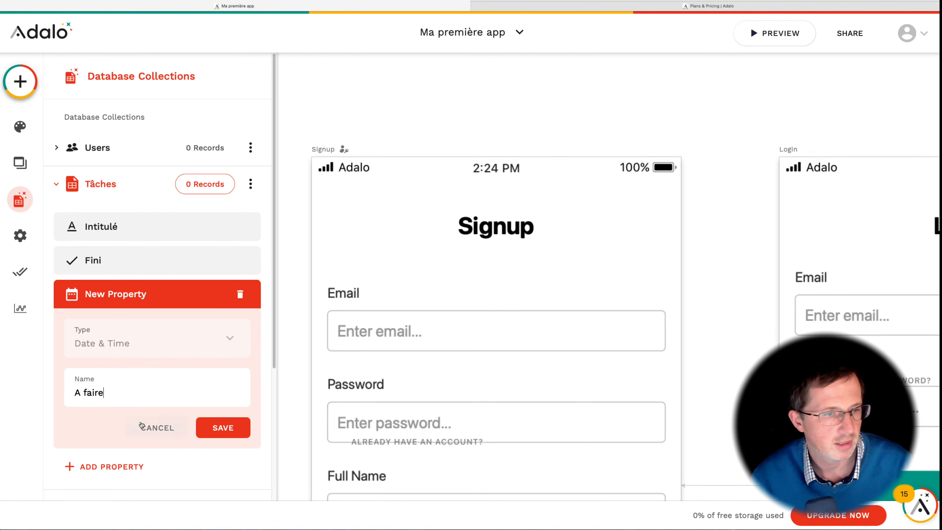
pyautogui.click(219, 425)
# Step: Add a Date property named "A remettre" to the Tâches collection
pyautogui.click(118, 327)
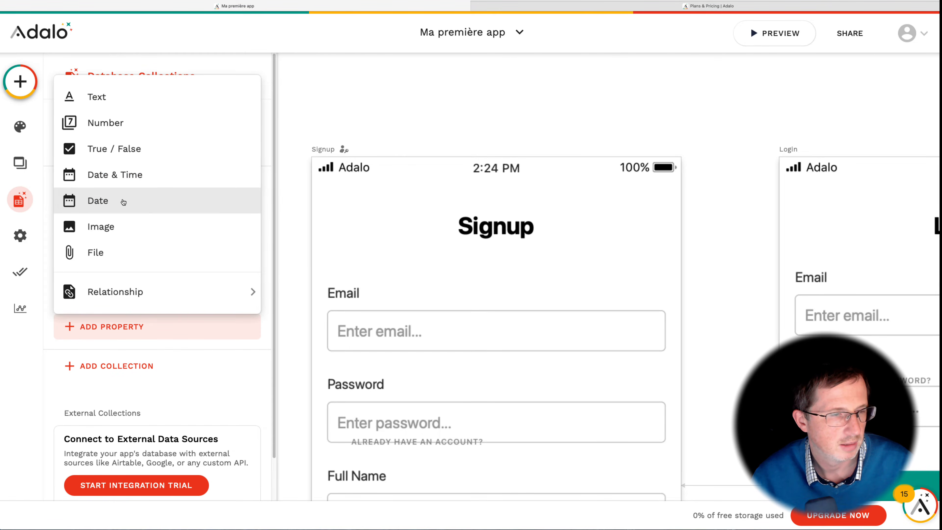
pyautogui.click(123, 202)
pyautogui.tripleClick(91, 424)
pyautogui.write('A remettre')
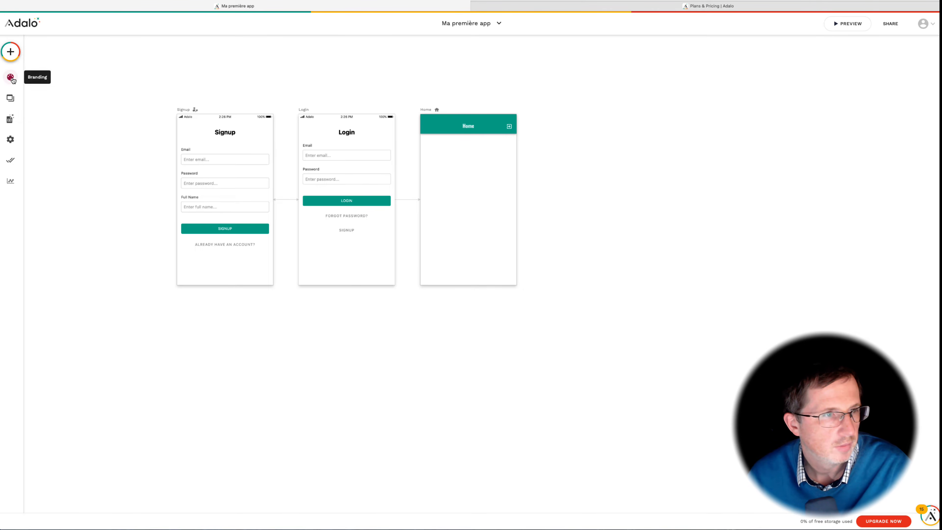
pyautogui.click(11, 78)
pyautogui.click(11, 99)
pyautogui.click(10, 119)
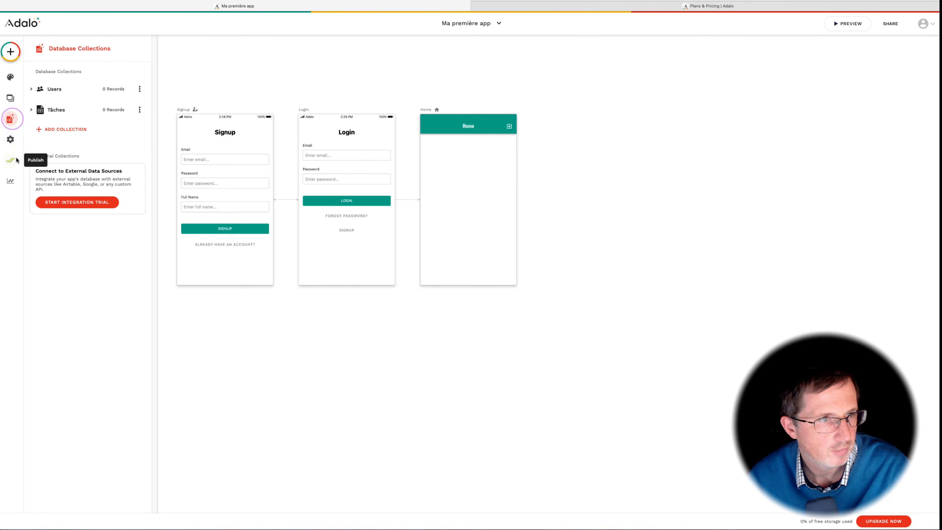
pyautogui.click(9, 99)
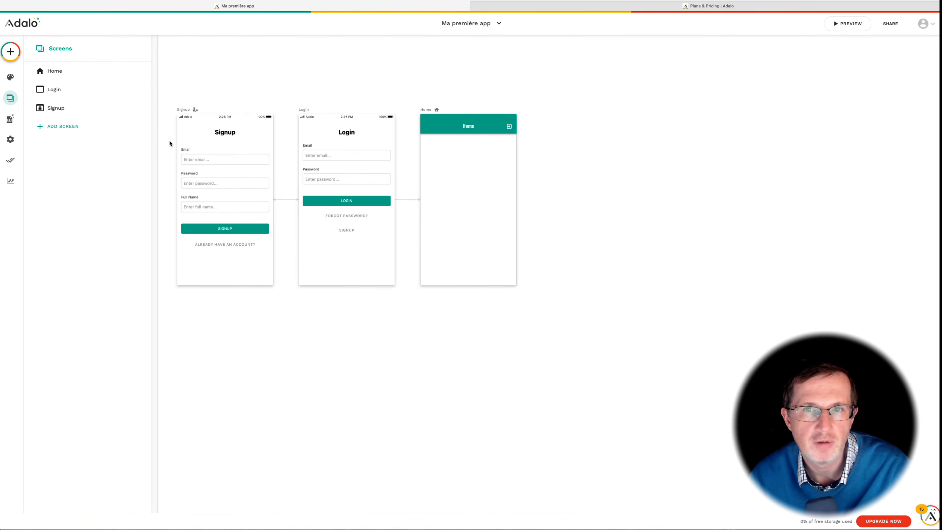
pyautogui.click(544, 293)
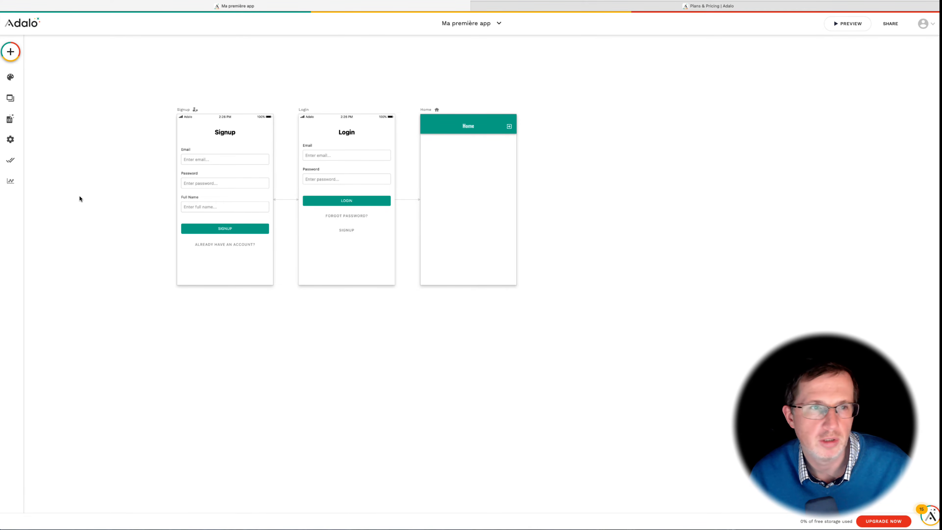
# Step: Add a new screen from the Form template named "Nouvelle tâche"
pyautogui.click(13, 99)
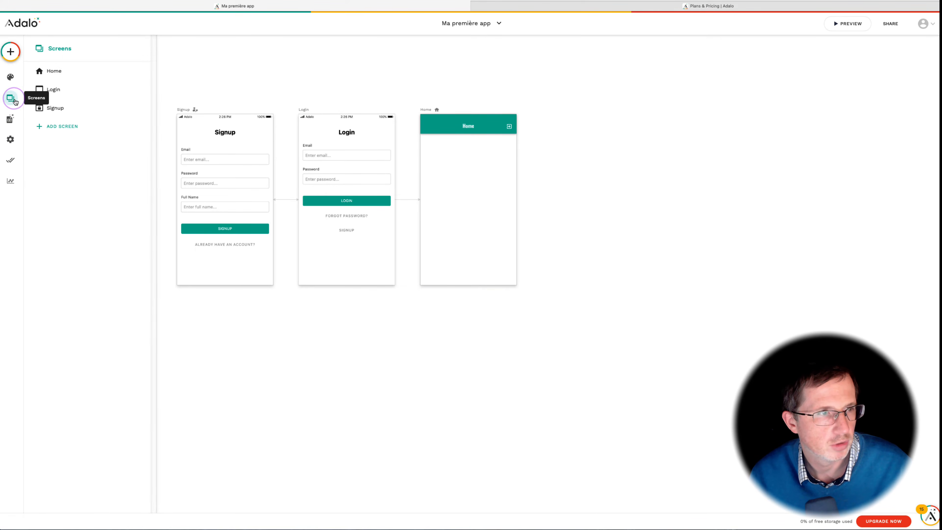
pyautogui.click(67, 129)
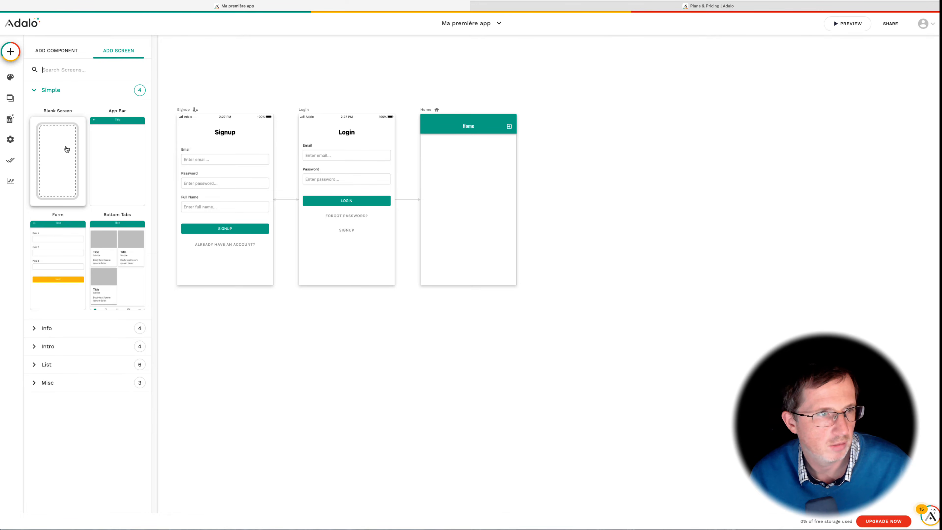
pyautogui.click(60, 243)
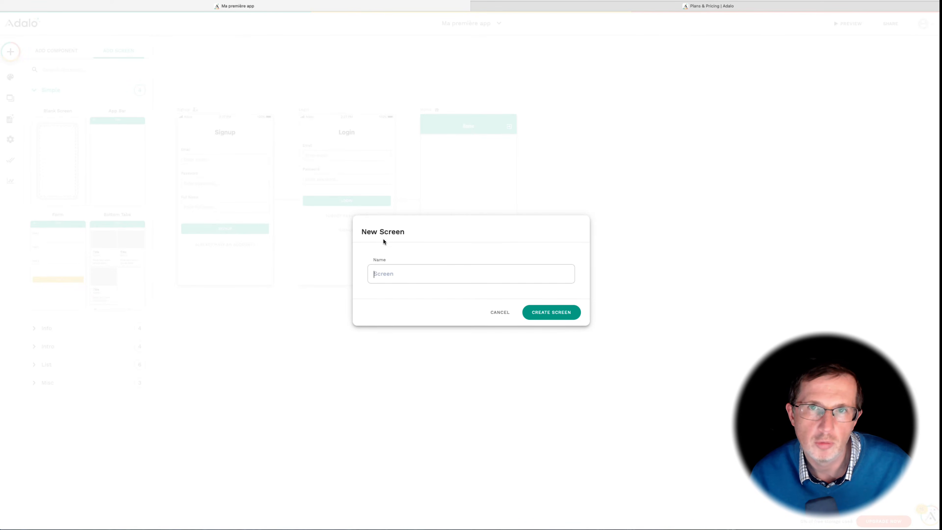
pyautogui.click(402, 273)
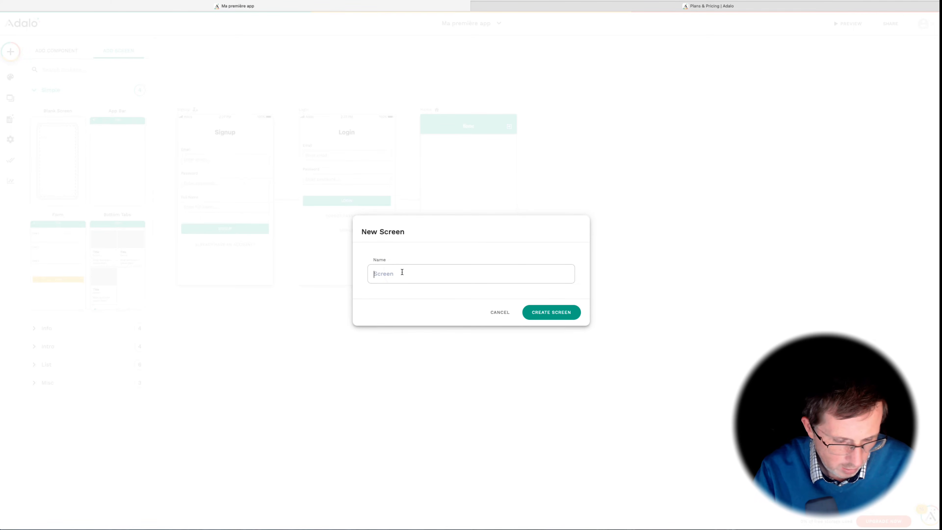
pyautogui.write('Nouvelle tâche')
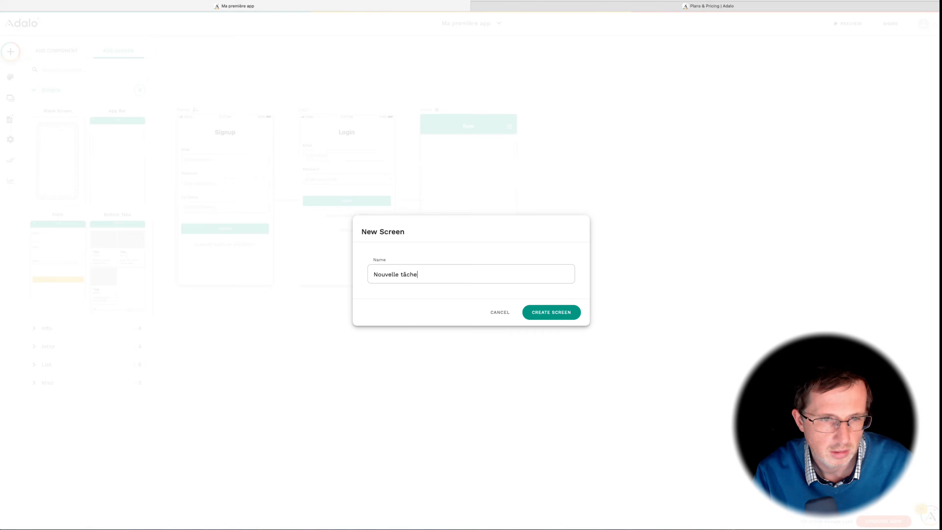
pyautogui.press('Return')
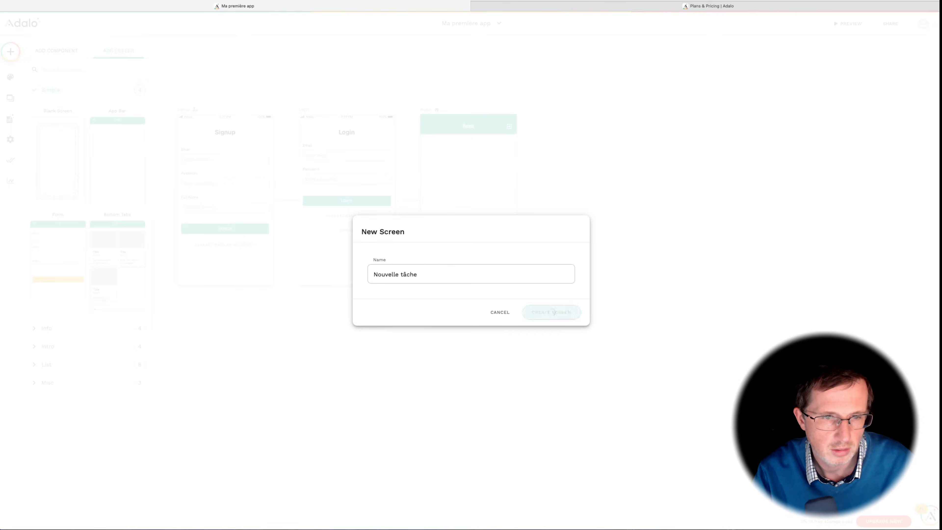
pyautogui.click(493, 132)
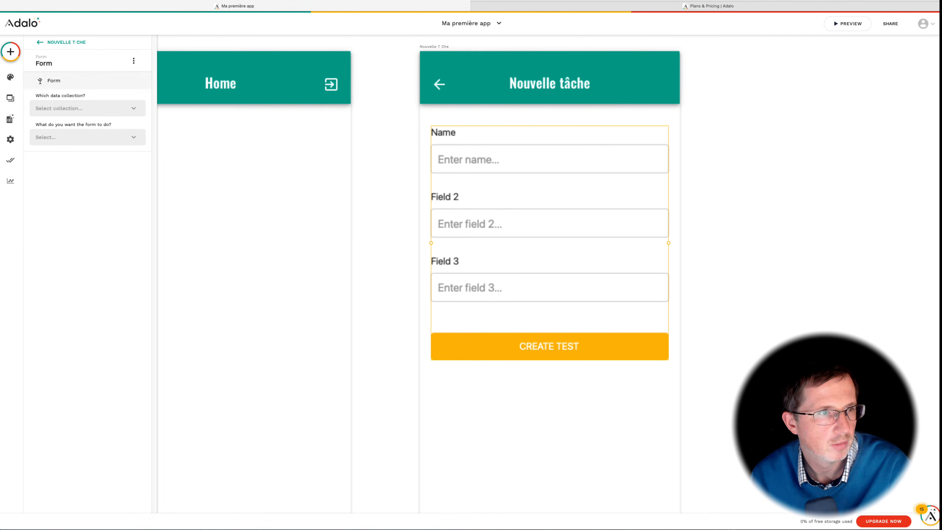
# Step: Connect the Nouvelle tâche form to the Tâches collection and expand its fields list
pyautogui.click(75, 112)
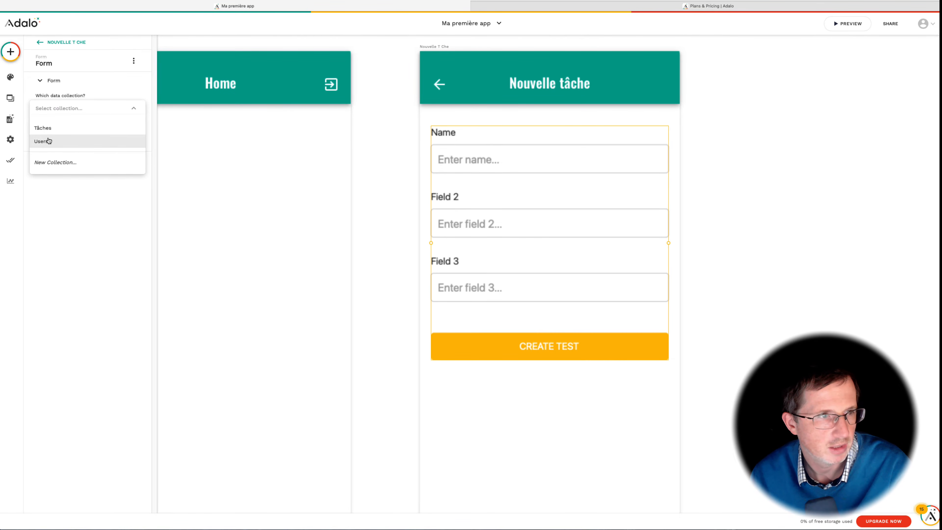
pyautogui.click(60, 96)
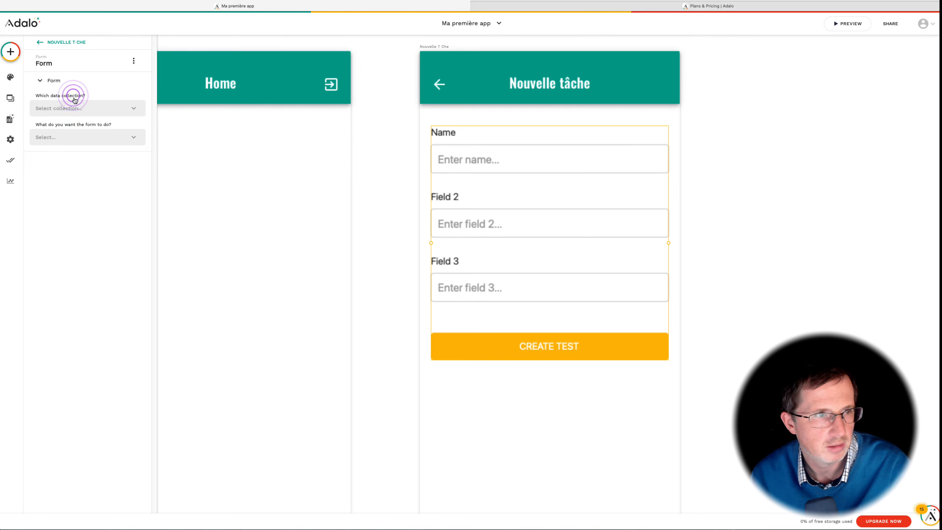
pyautogui.click(76, 107)
pyautogui.click(71, 132)
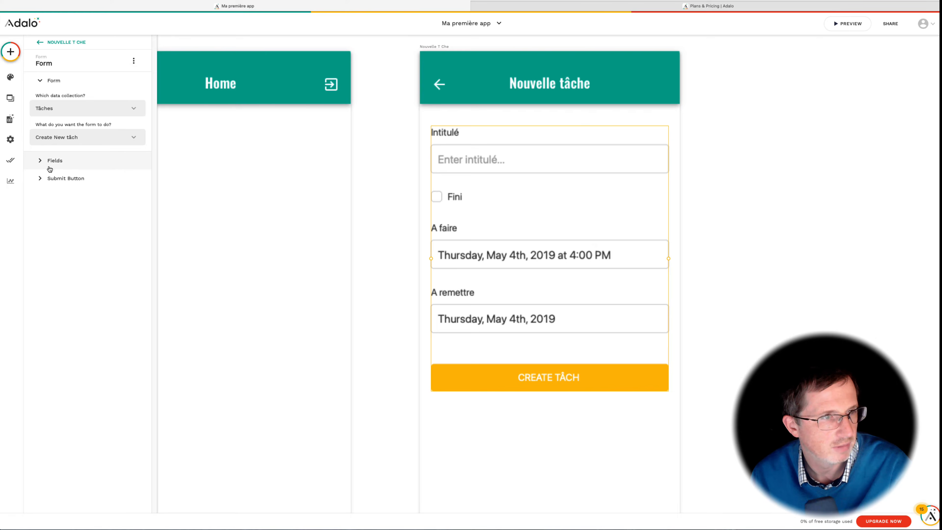
pyautogui.click(41, 161)
# Step: Add a Button component to the top of the Home screen
pyautogui.click(284, 154)
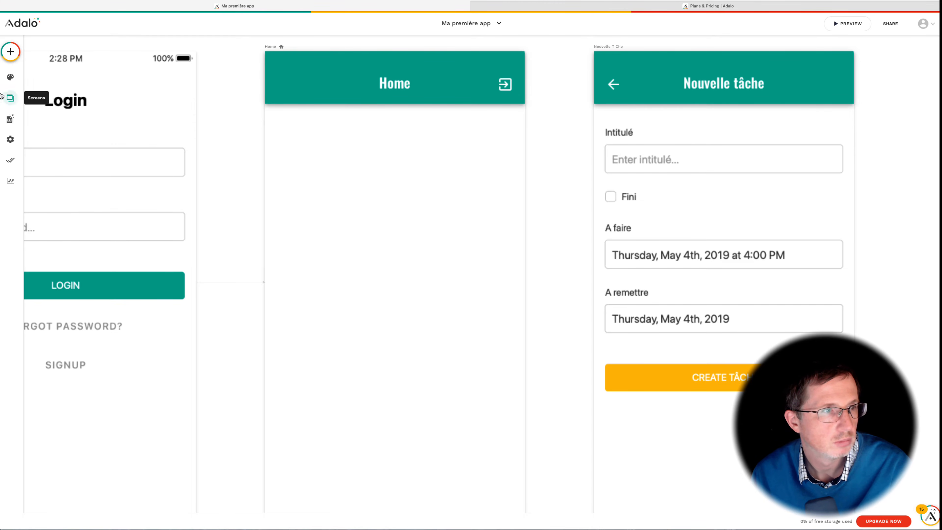
pyautogui.click(295, 167)
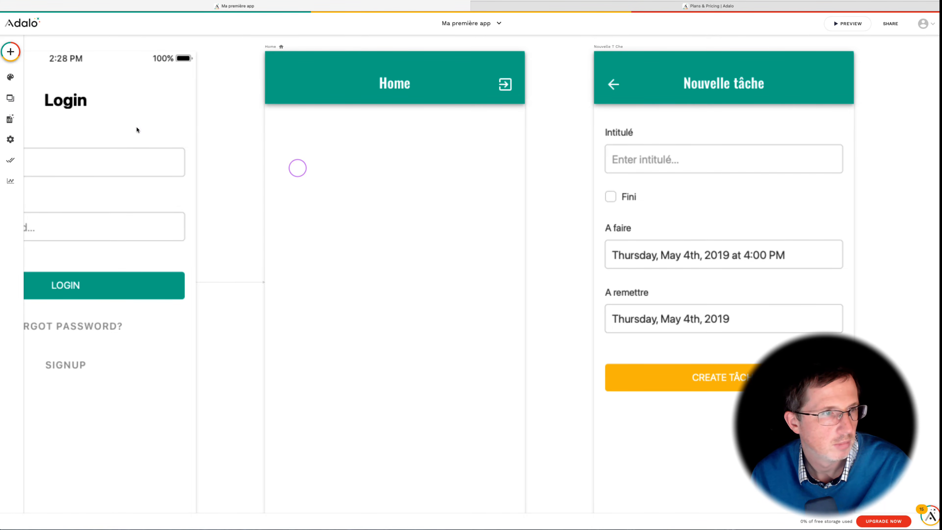
pyautogui.click(14, 55)
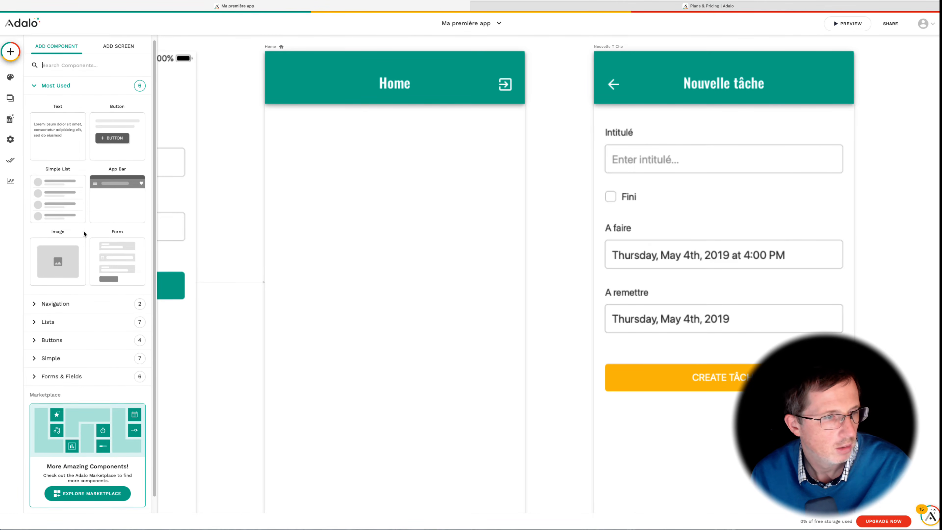
pyautogui.scroll(-1, 83, 230)
pyautogui.click(77, 322)
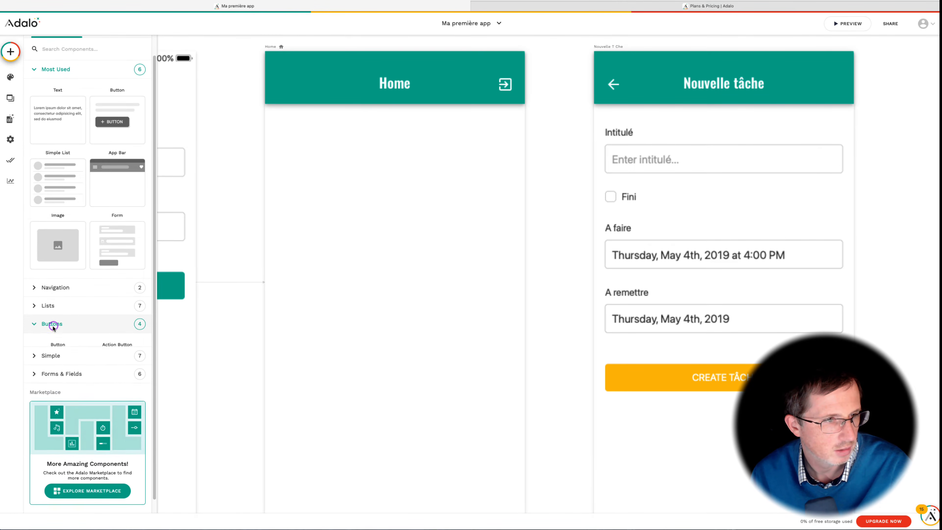
pyautogui.scroll(-1, 38, 328)
pyautogui.moveTo(60, 351); pyautogui.dragTo(397, 141)
pyautogui.moveTo(403, 186); pyautogui.dragTo(397, 156)
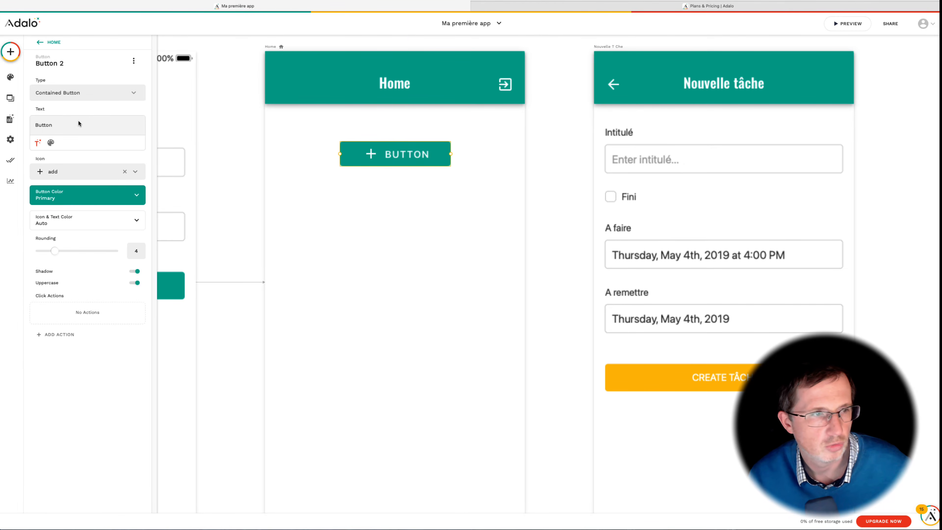
# Step: Set the button's text to "Ajouter une tâche^" and widen it across the top of the Home screen
pyautogui.doubleClick(50, 126)
pyautogui.write('Ajouter une tâche')
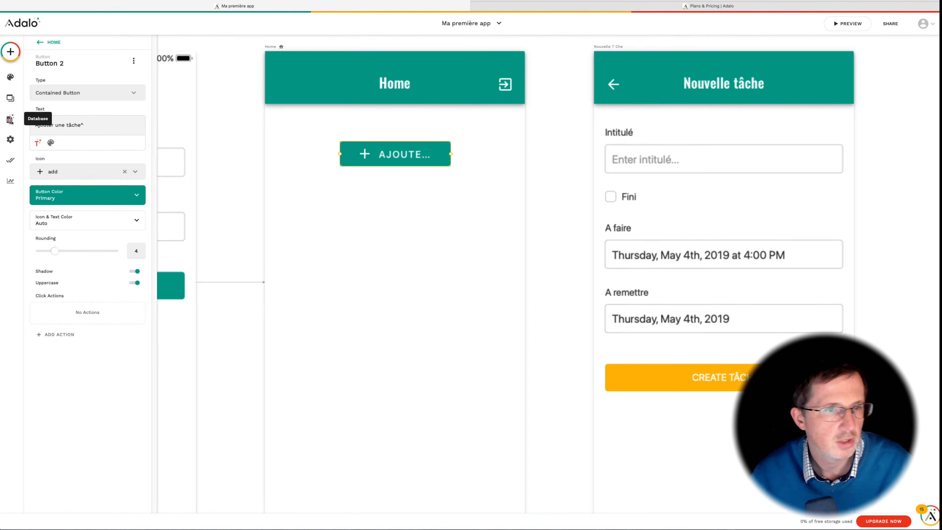
pyautogui.moveTo(342, 154); pyautogui.dragTo(285, 154)
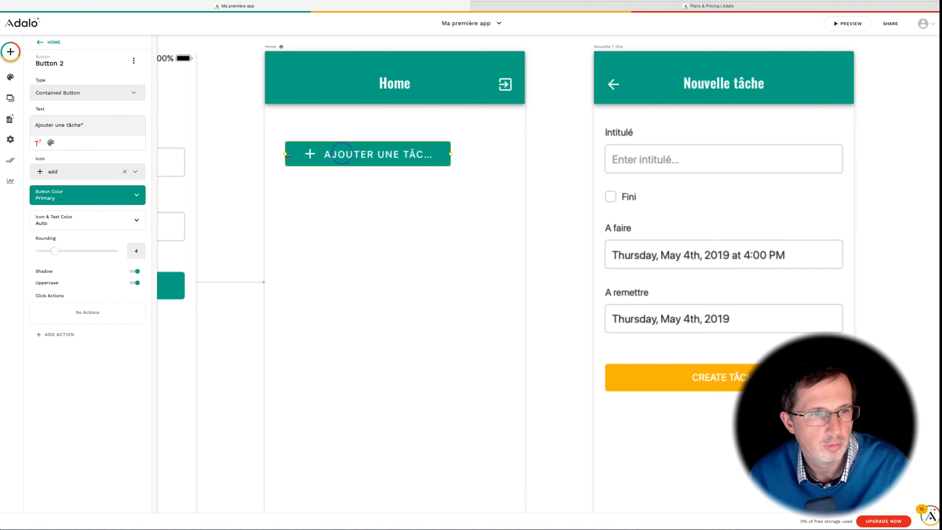
pyautogui.moveTo(452, 153); pyautogui.dragTo(467, 139)
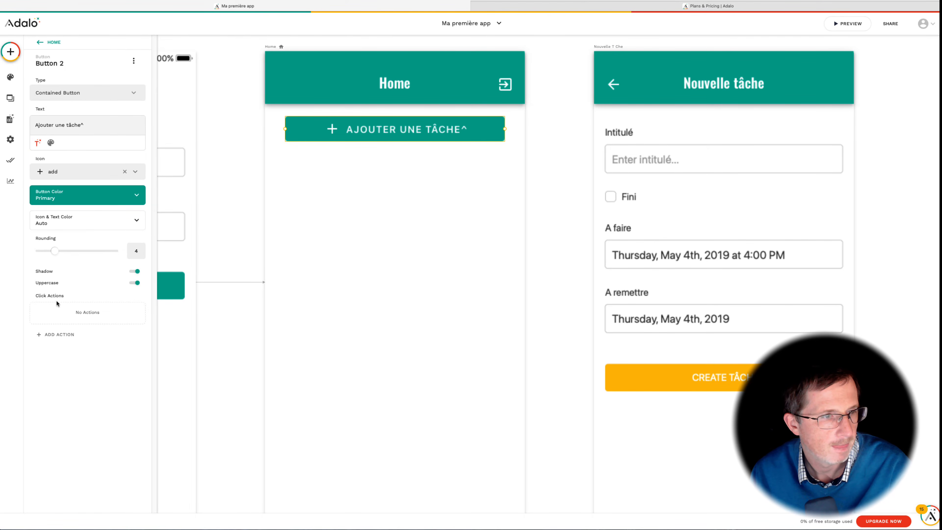
# Step: Add a Link action to the button that opens the Nouvelle tâche screen
pyautogui.click(54, 336)
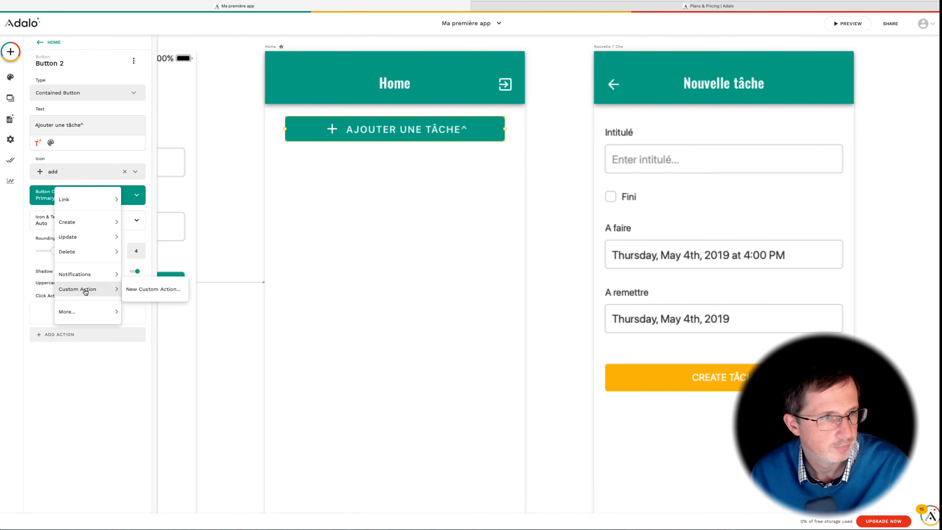
pyautogui.moveTo(97, 208)
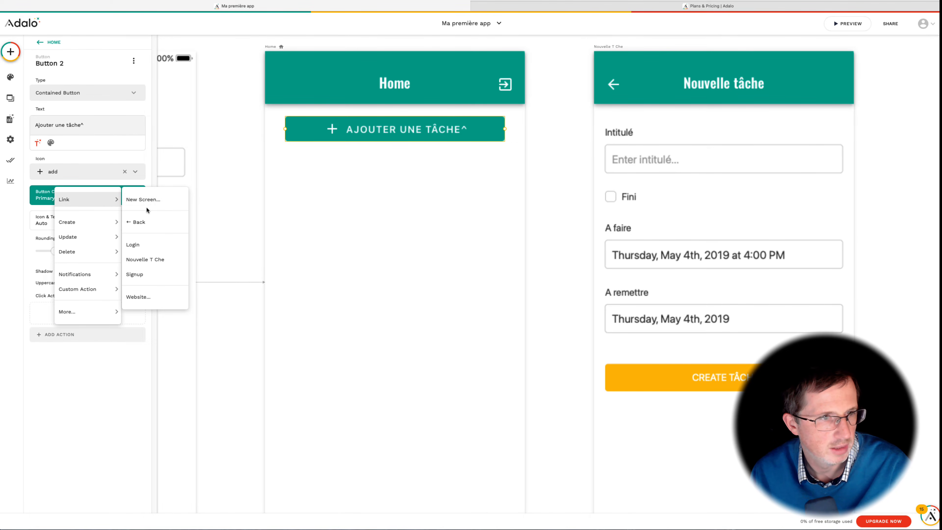
pyautogui.click(150, 262)
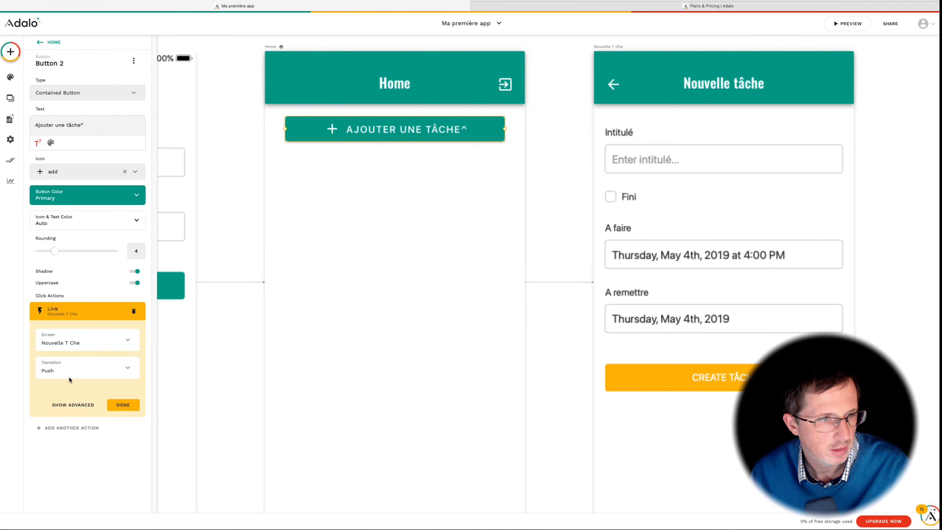
pyautogui.click(122, 405)
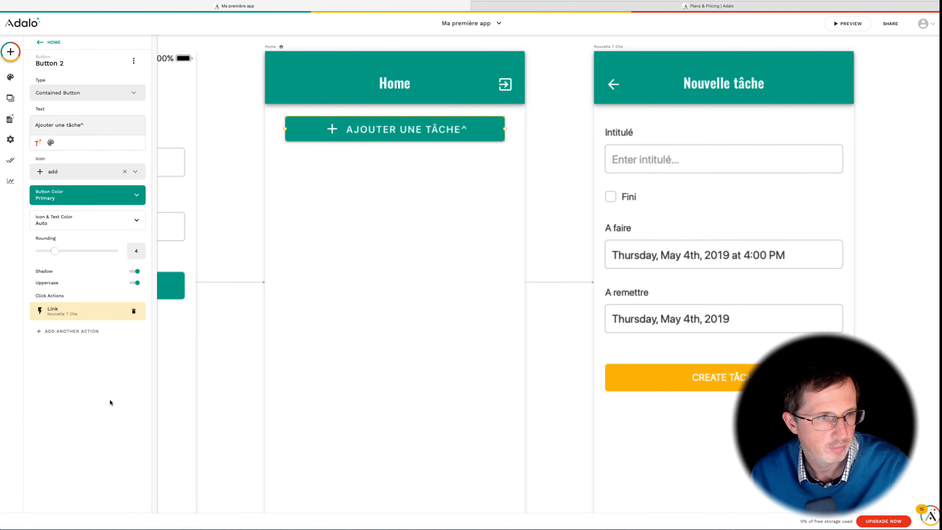
pyautogui.click(518, 270)
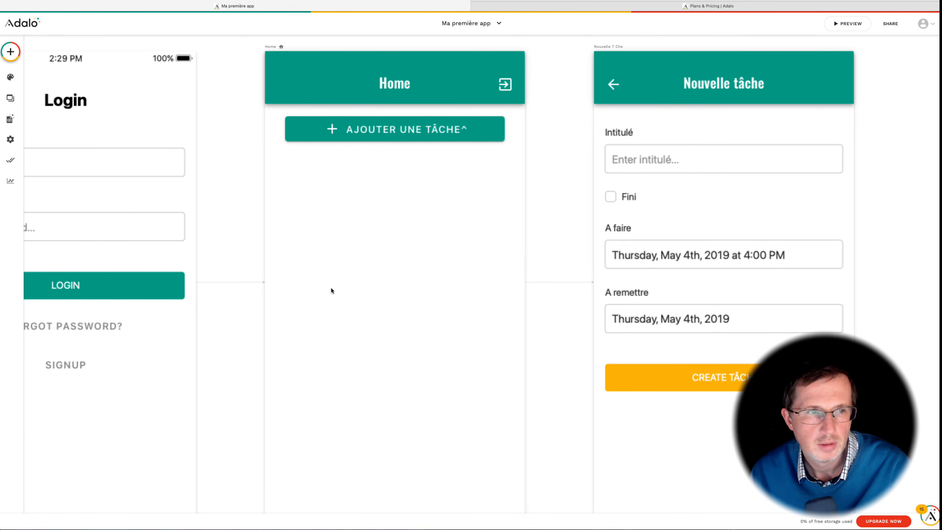
# Step: Open the preview and sign up with an e-mail address, a password and the full name
pyautogui.hscroll(-10, 332, 290)
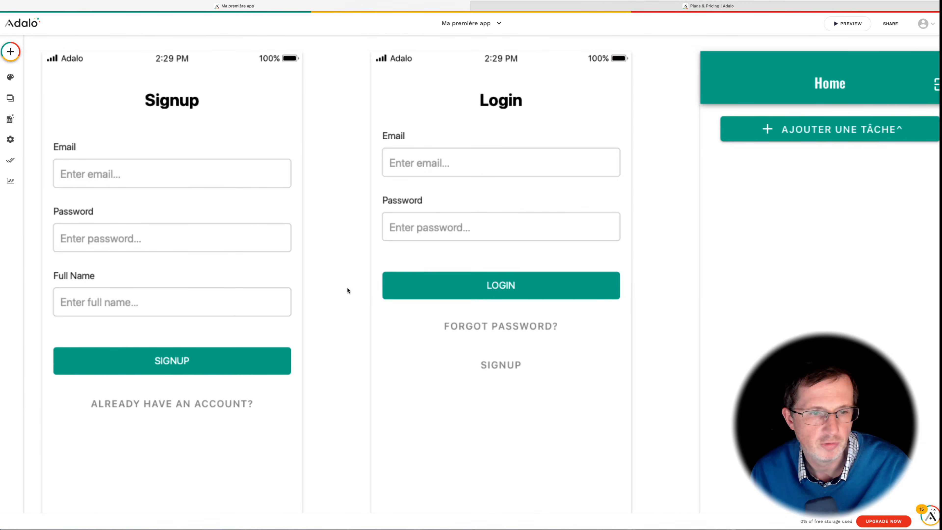
pyautogui.click(848, 23)
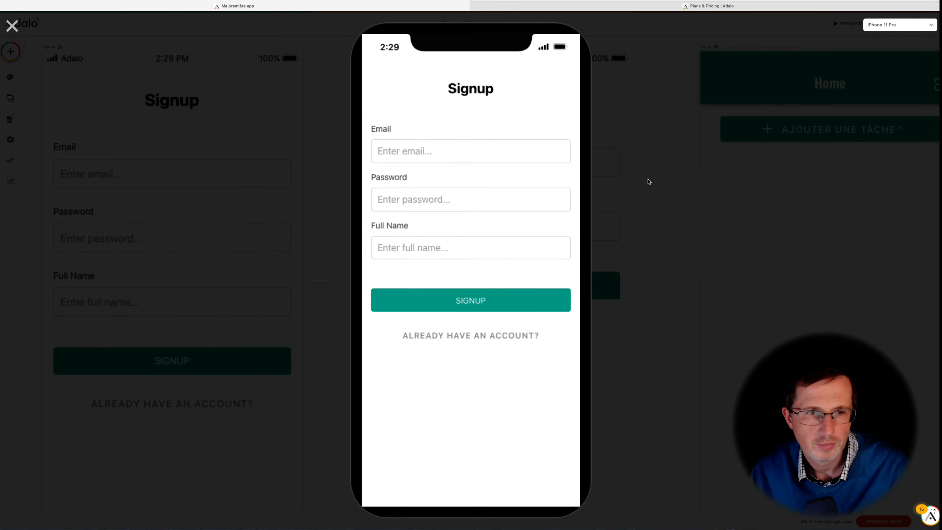
pyautogui.click(453, 147)
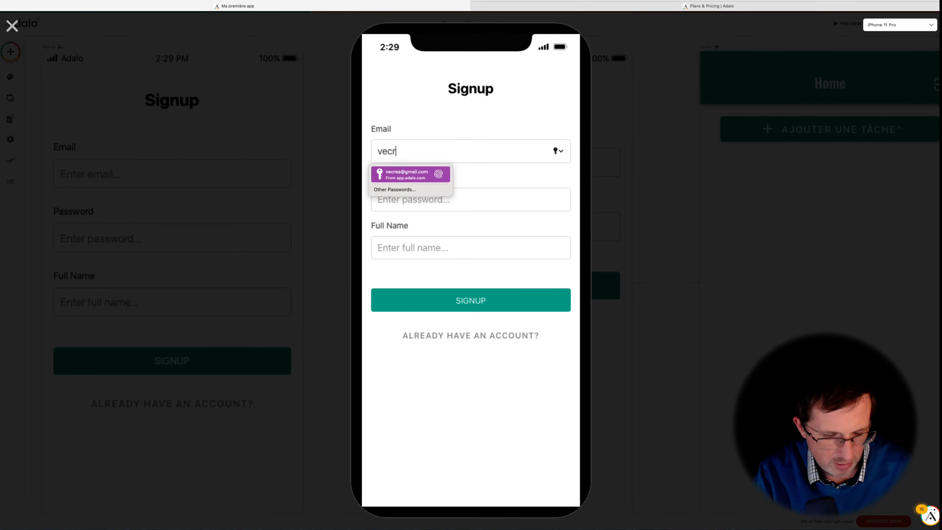
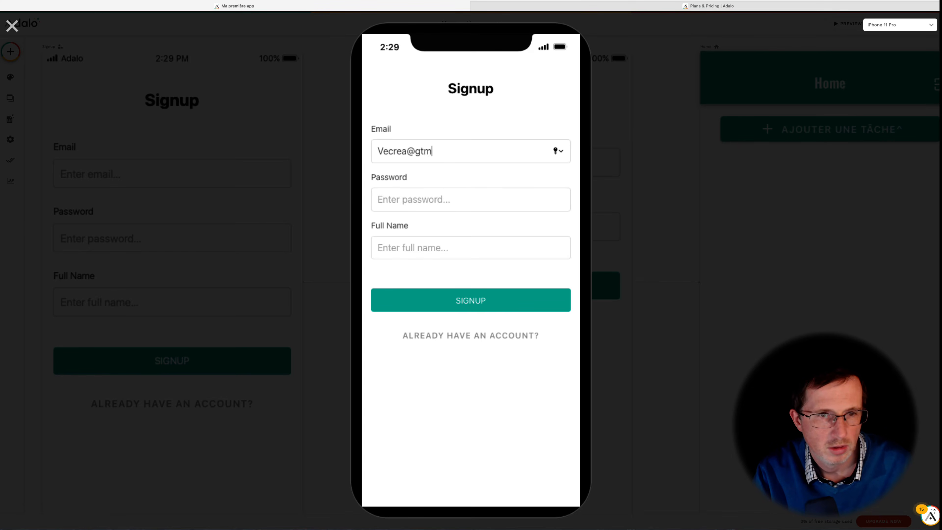
pyautogui.press('Tab')
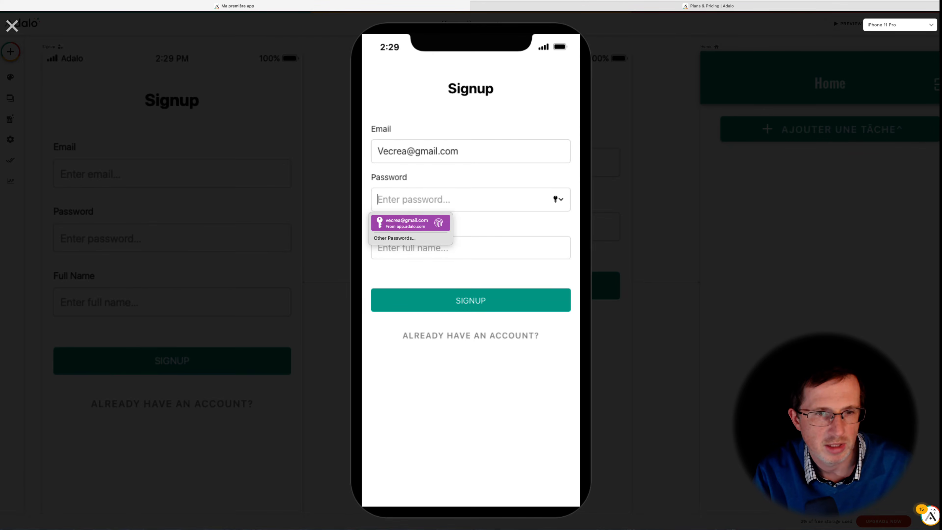
pyautogui.write('••')
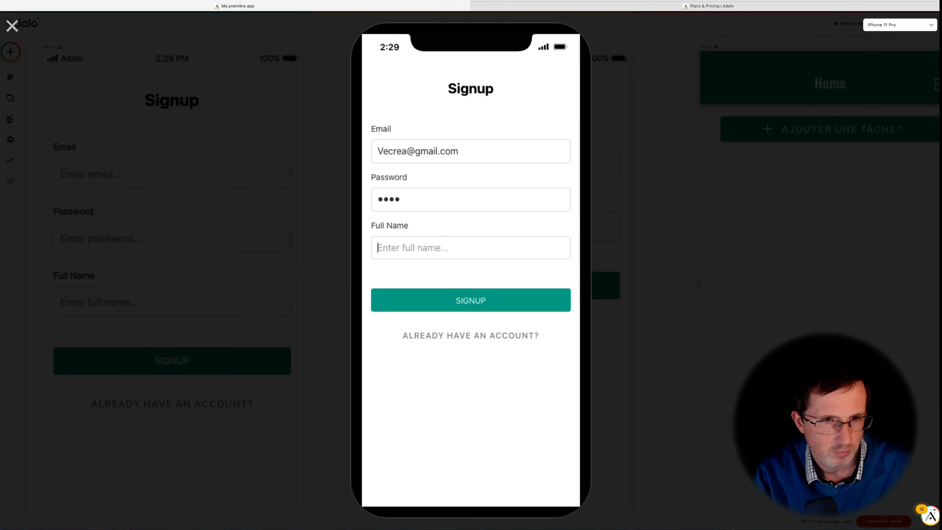
pyautogui.press('Tab')
pyautogui.write('VeCrea')
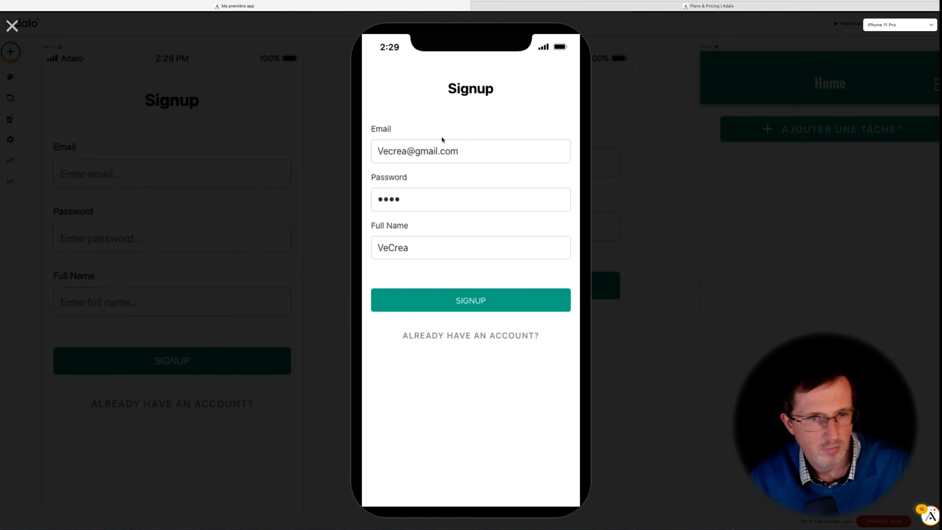
pyautogui.click(473, 298)
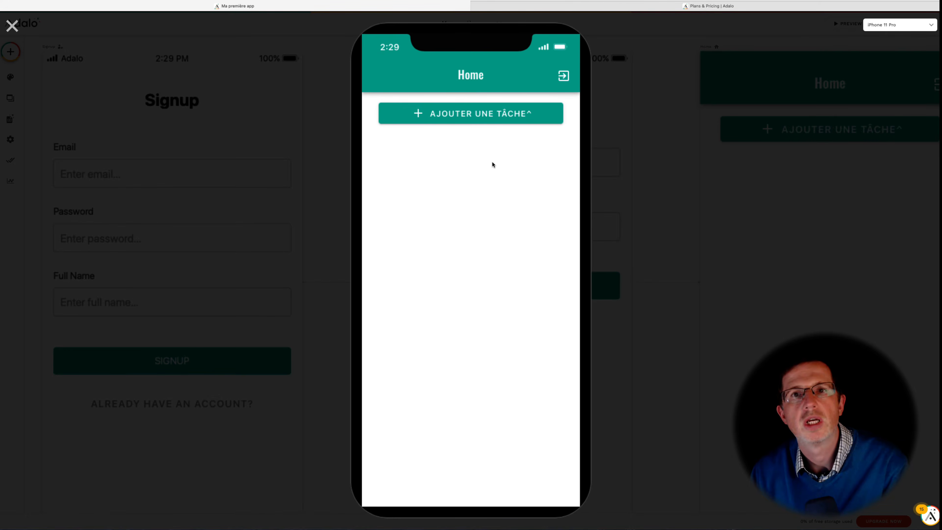
# Step: Open the Nouvelle tâche form from Home and enter the title Vidéo Adalo
pyautogui.click(475, 115)
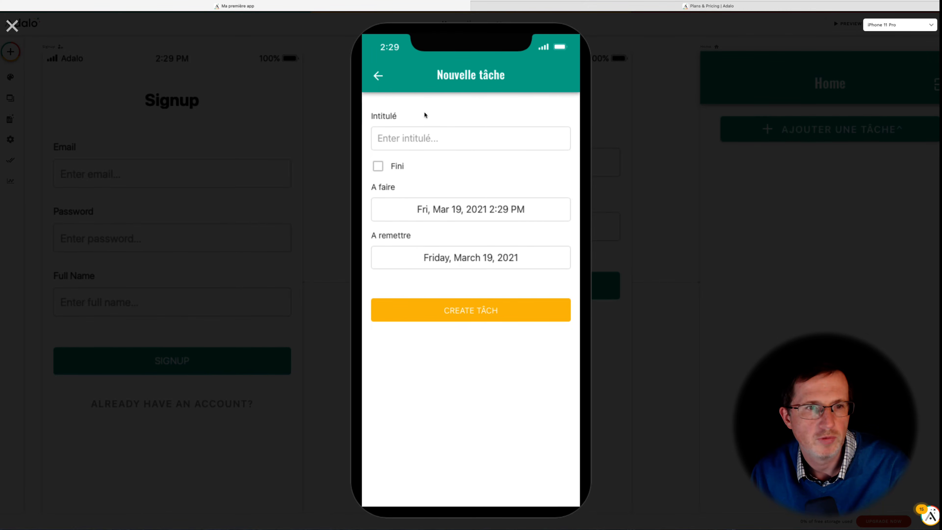
pyautogui.click(436, 141)
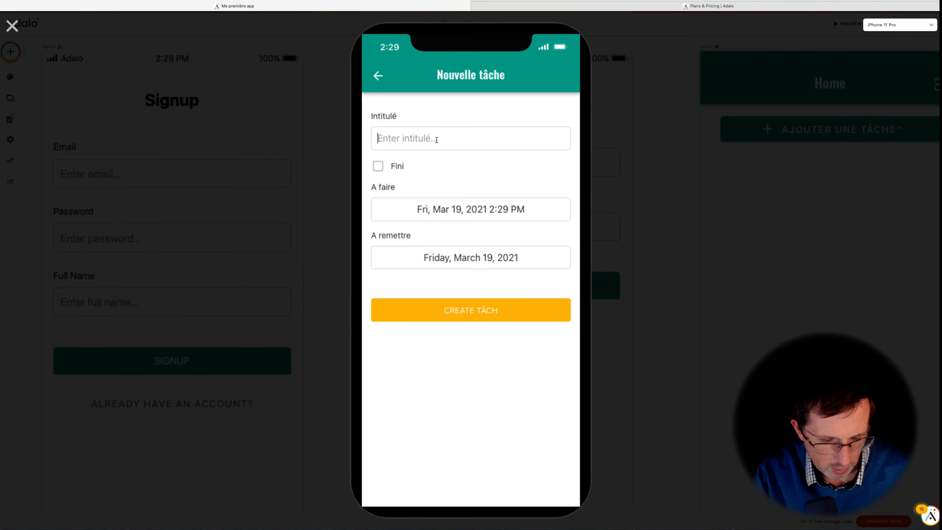
pyautogui.write('Vidéo Adalo')
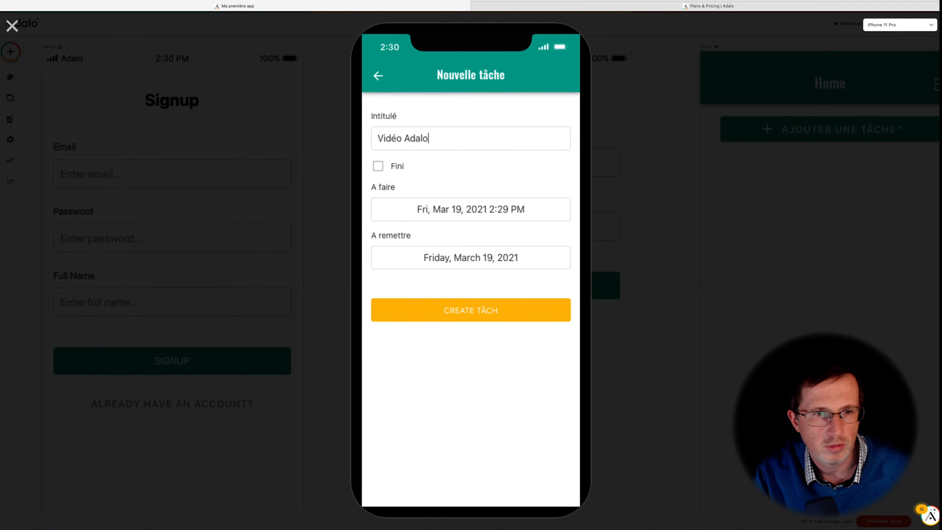
# Step: Set the A remettre date to Saturday, March 20, 2021 in the date picker
pyautogui.click(466, 210)
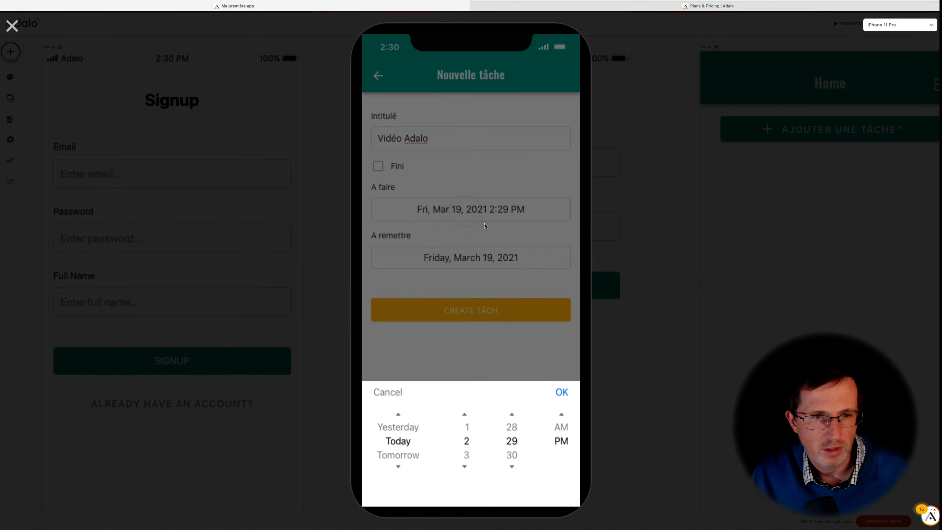
pyautogui.click(490, 363)
pyautogui.click(453, 262)
pyautogui.click(483, 454)
pyautogui.click(561, 392)
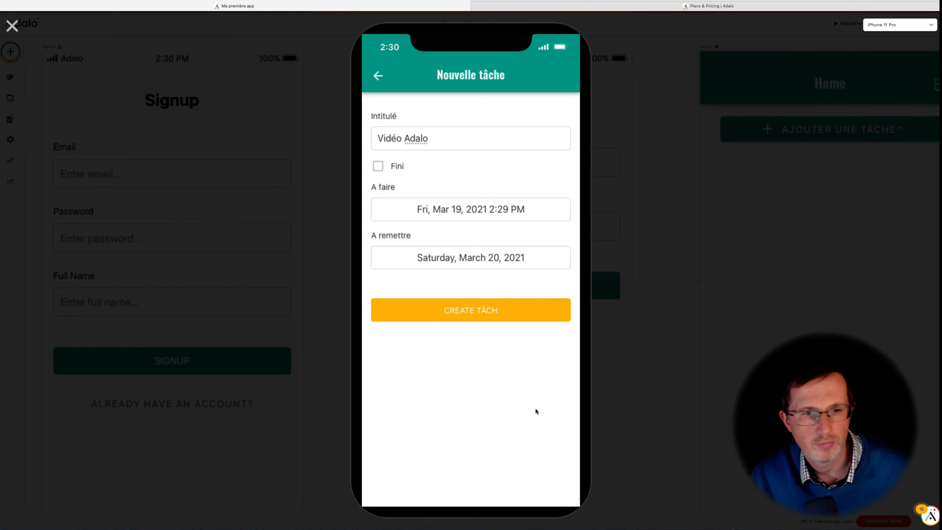
# Step: Try to create the task, then tick the Fini checkbox
pyautogui.click(445, 255)
pyautogui.click(445, 254)
pyautogui.click(454, 311)
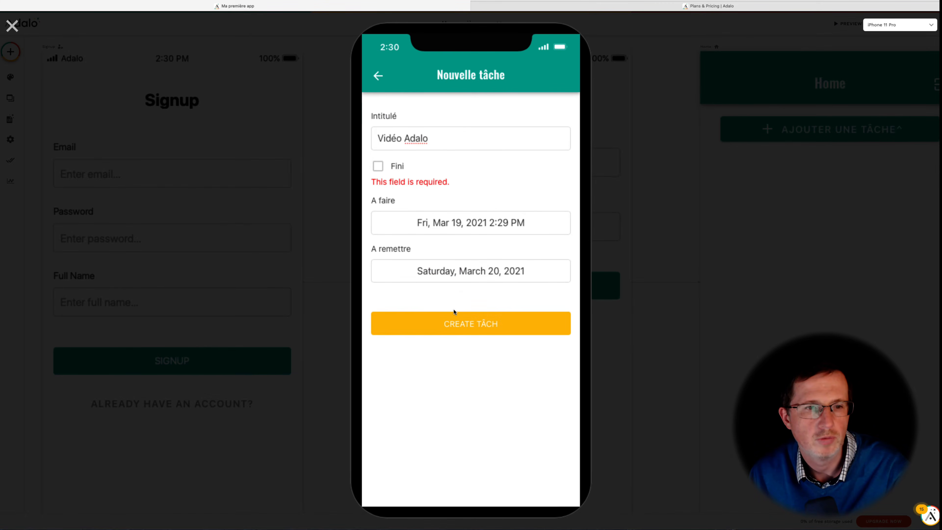
pyautogui.click(378, 166)
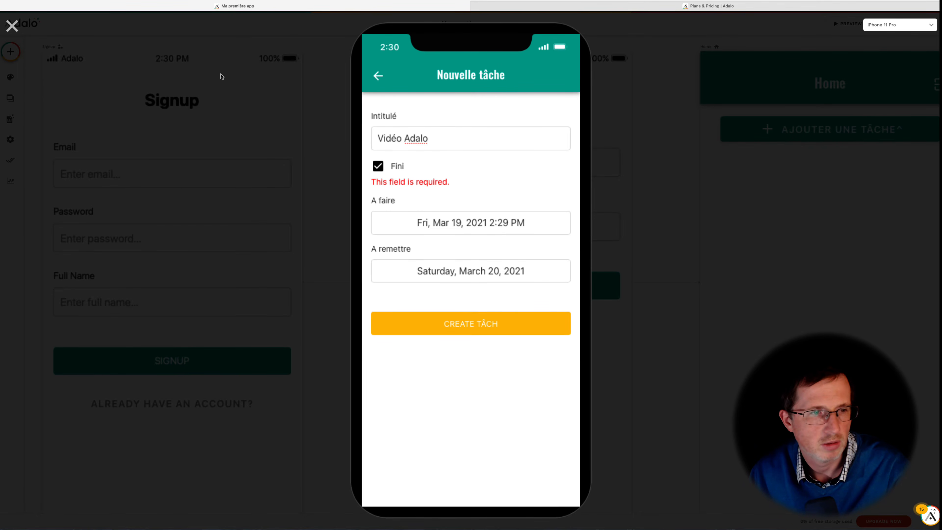
# Step: Close the preview and make the form's Fini field not required
pyautogui.click(11, 26)
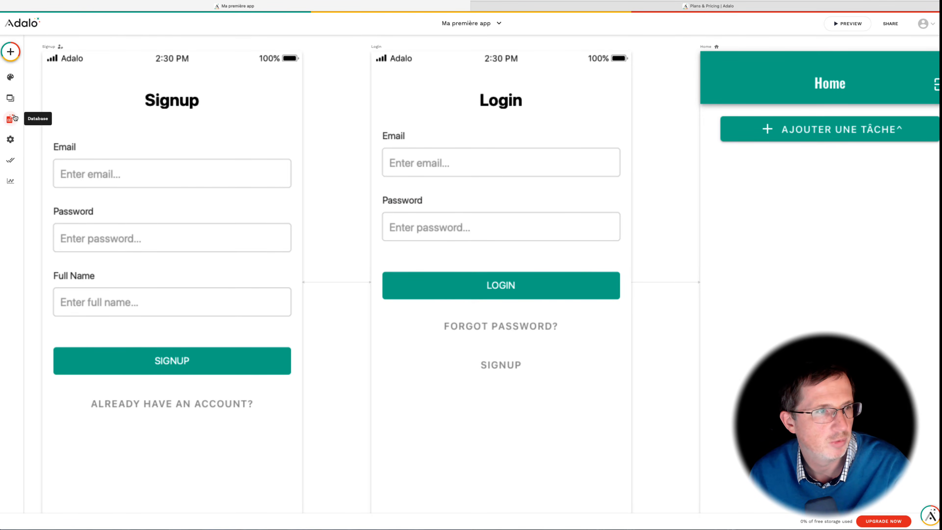
pyautogui.click(775, 205)
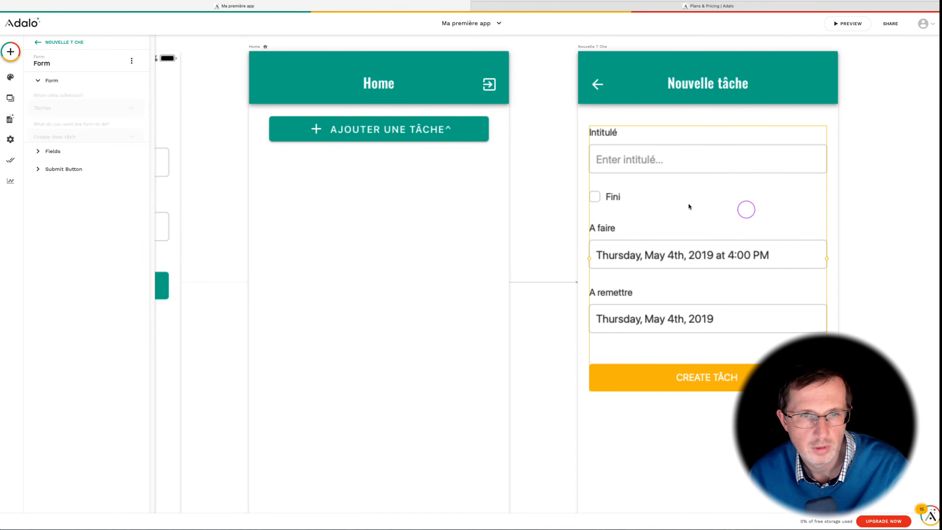
pyautogui.click(44, 160)
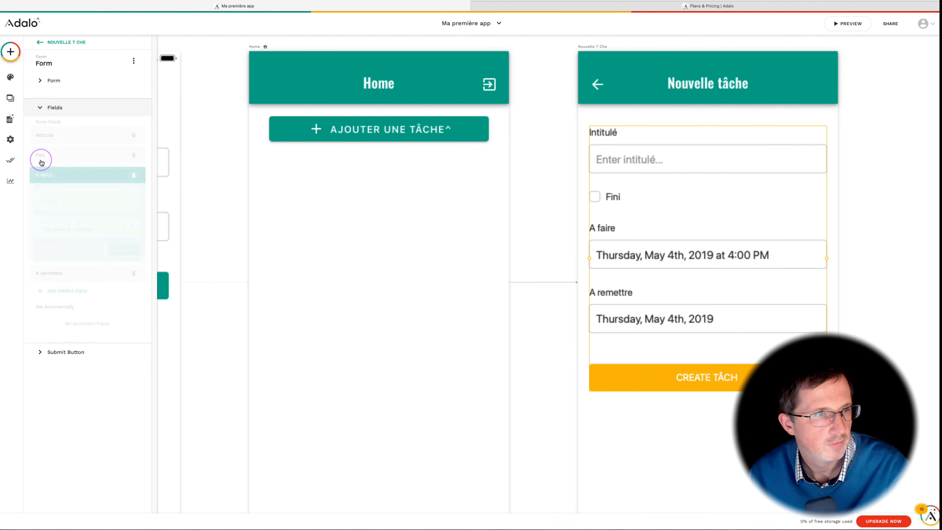
pyautogui.click(48, 165)
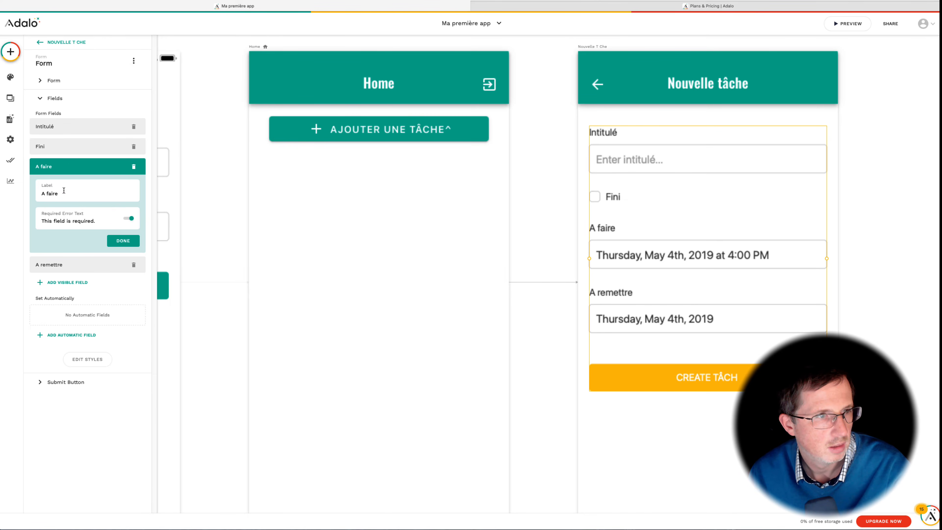
pyautogui.click(86, 146)
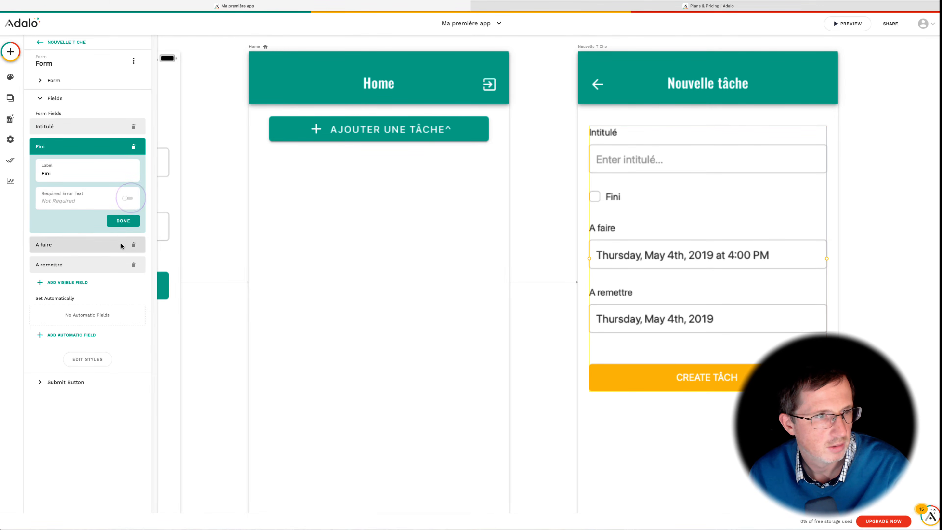
pyautogui.click(123, 222)
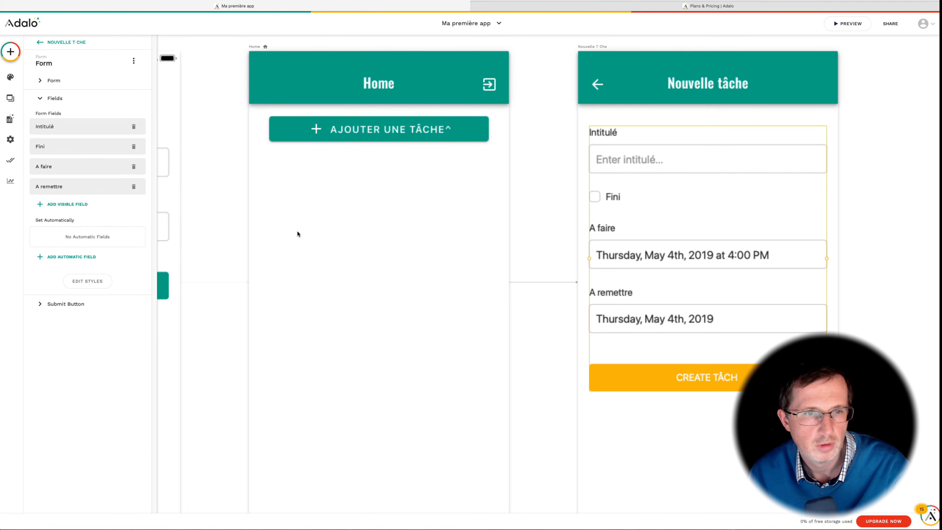
# Step: Preview the app again and submit the Vidéo Adalo task from the Nouvelle tâche form
pyautogui.click(233, 205)
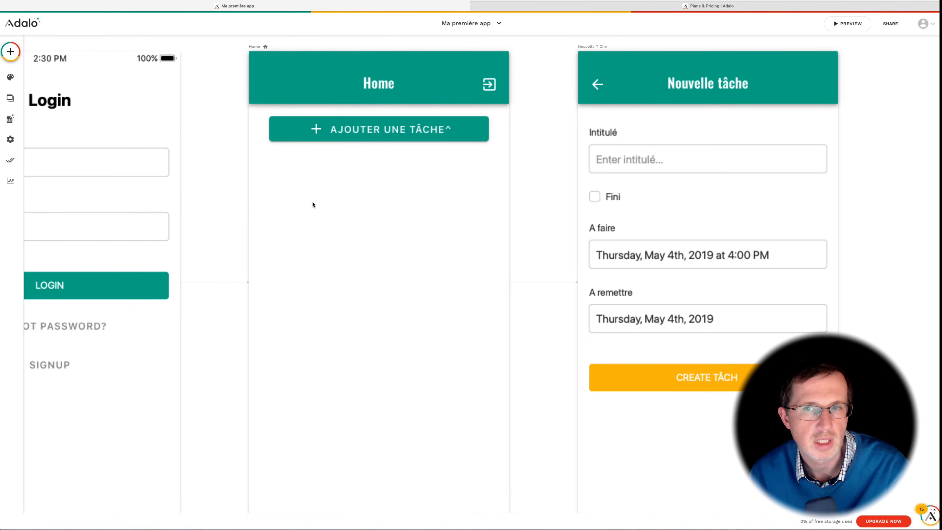
pyautogui.click(848, 23)
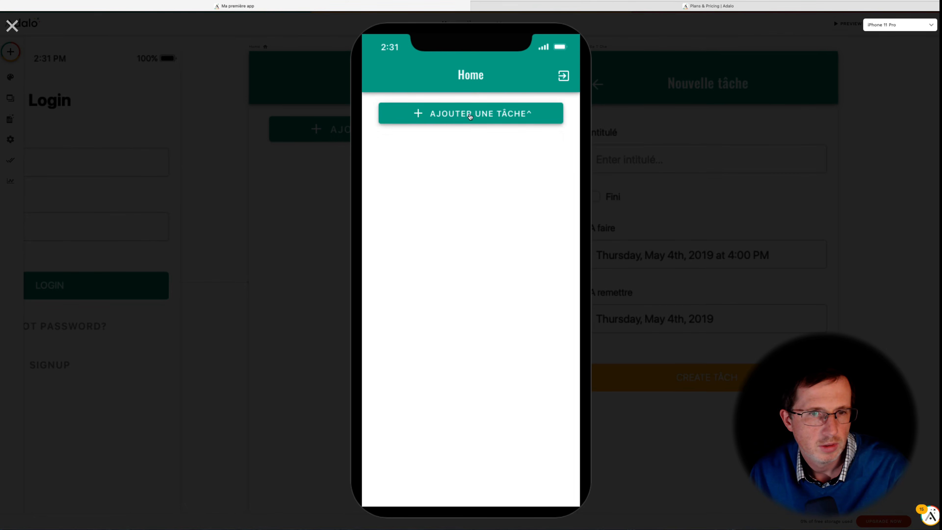
pyautogui.click(470, 116)
pyautogui.click(378, 166)
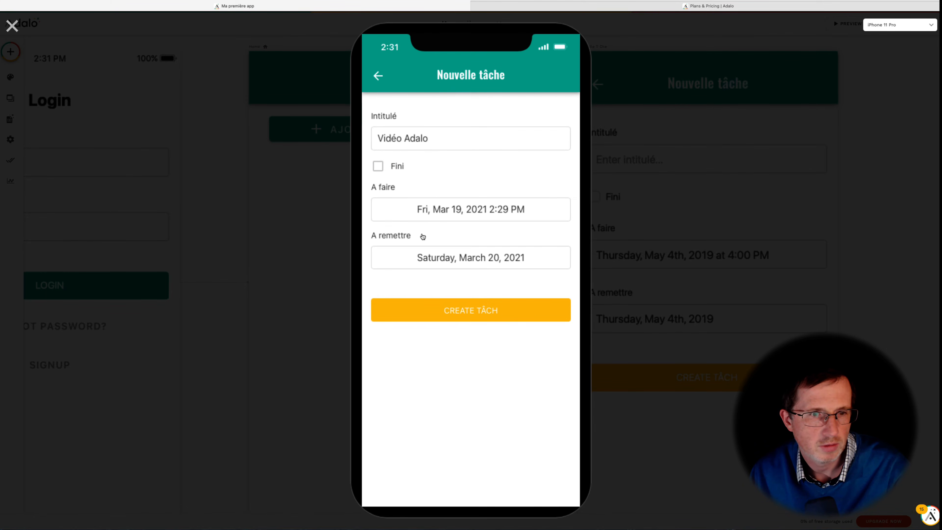
pyautogui.click(470, 314)
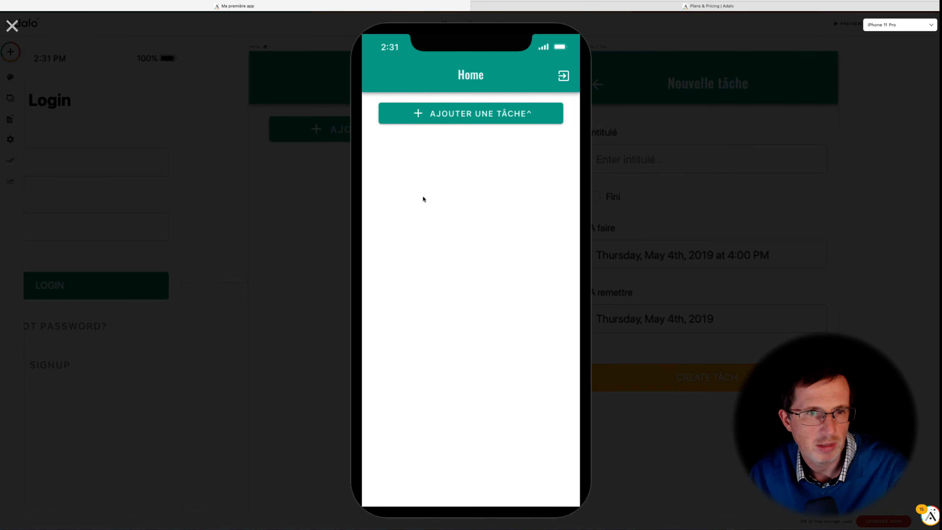
# Step: Close the preview and inspect the Tâches collection in the database
pyautogui.click(4, 36)
pyautogui.hscroll(-3, 207, 159)
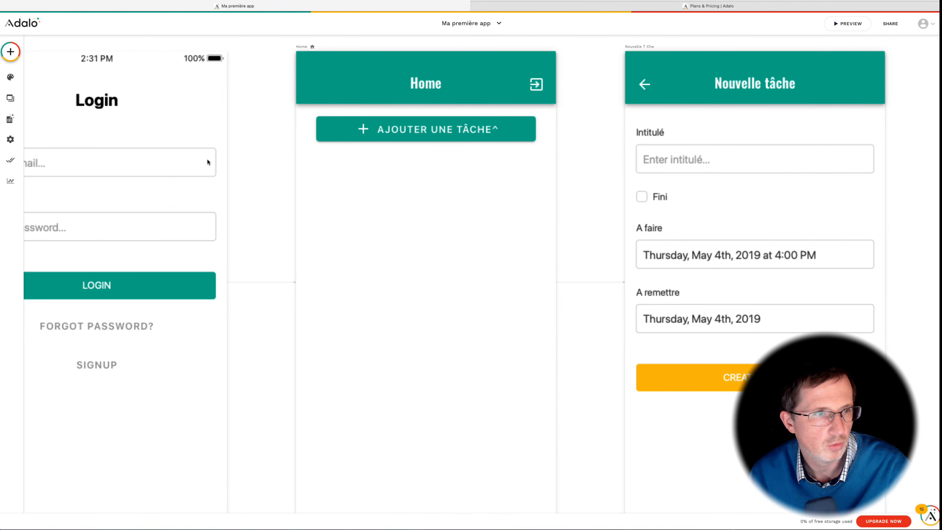
pyautogui.click(271, 165)
pyautogui.click(10, 97)
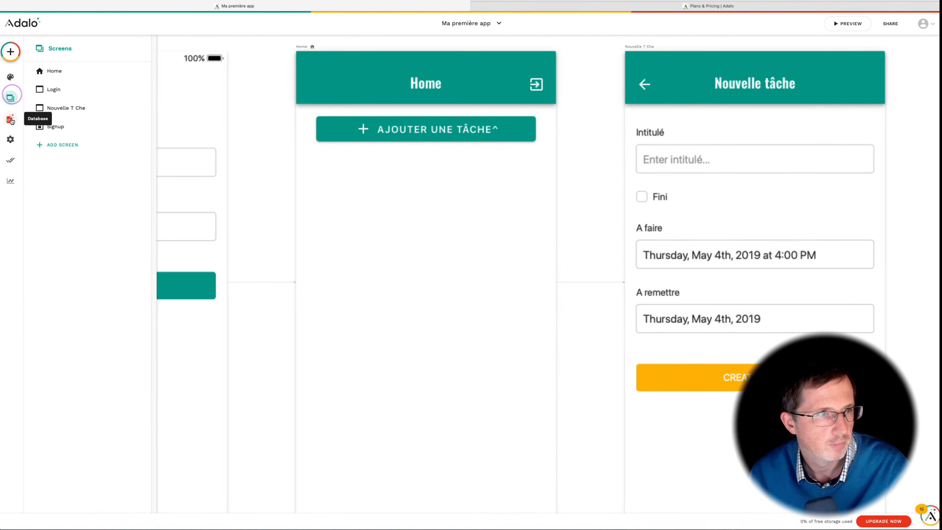
pyautogui.click(10, 120)
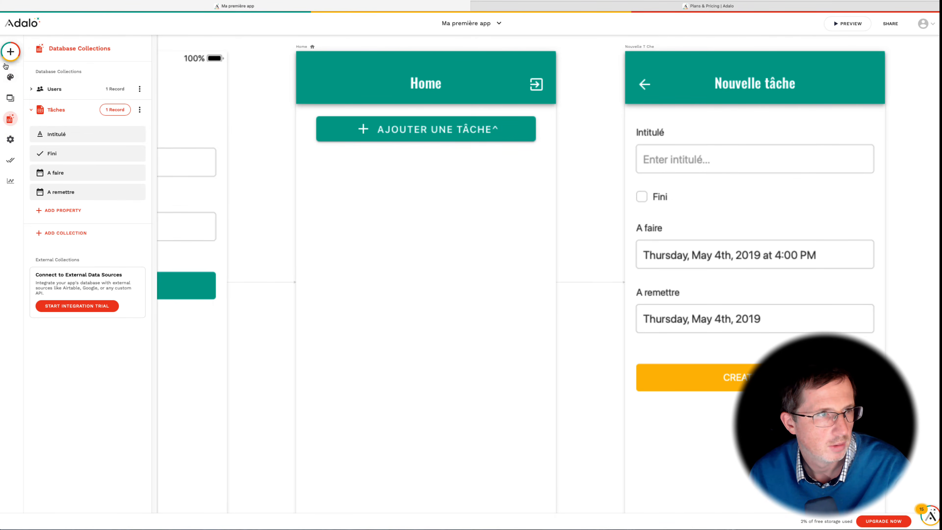
# Step: Add a Simple List component below the button on the Home screen
pyautogui.click(10, 53)
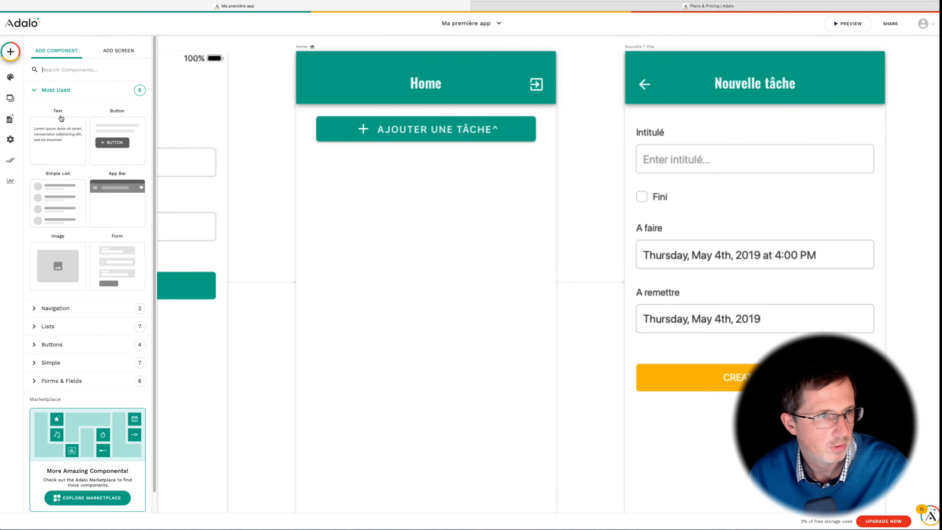
pyautogui.scroll(-4, 83, 188)
pyautogui.click(75, 189)
pyautogui.scroll(-1, 85, 203)
pyautogui.moveTo(55, 233); pyautogui.dragTo(425, 251)
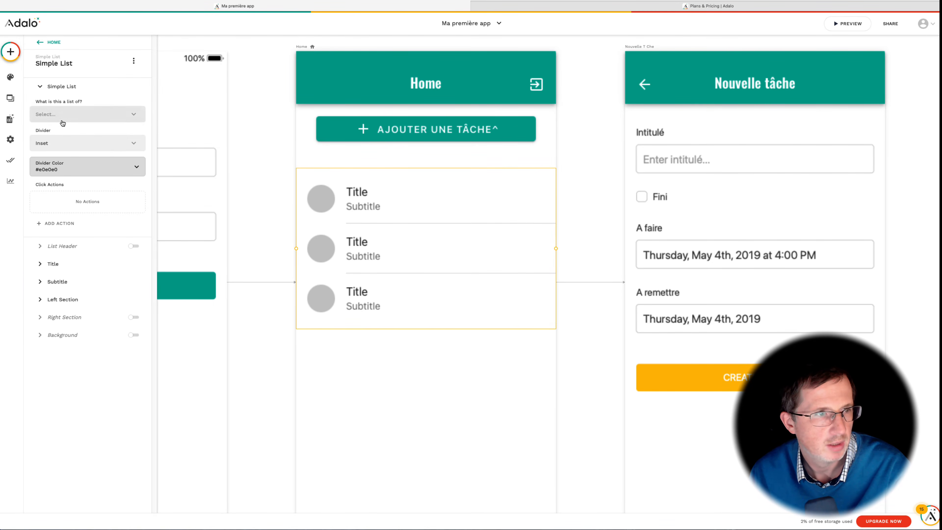
# Step: Set the simple list to show the Tâches collection
pyautogui.click(63, 123)
pyautogui.click(62, 134)
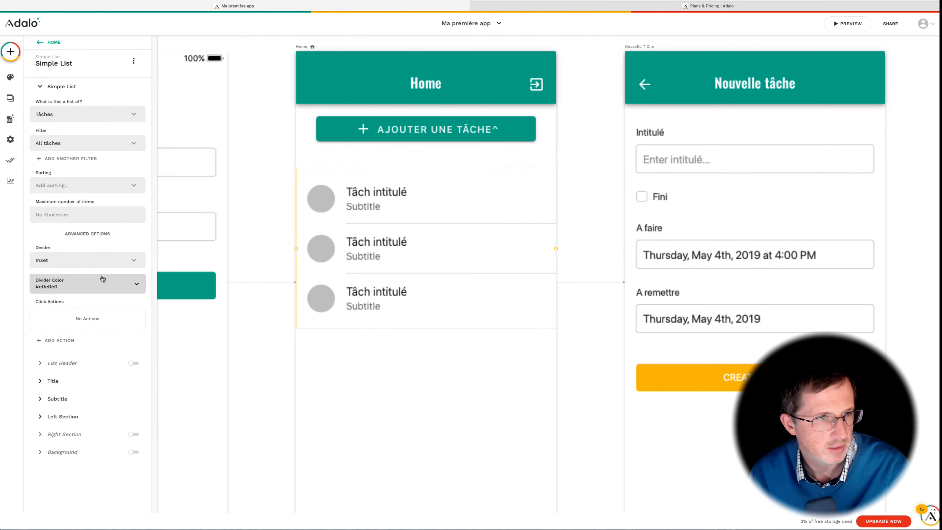
pyautogui.click(331, 357)
pyautogui.click(348, 326)
pyautogui.click(247, 174)
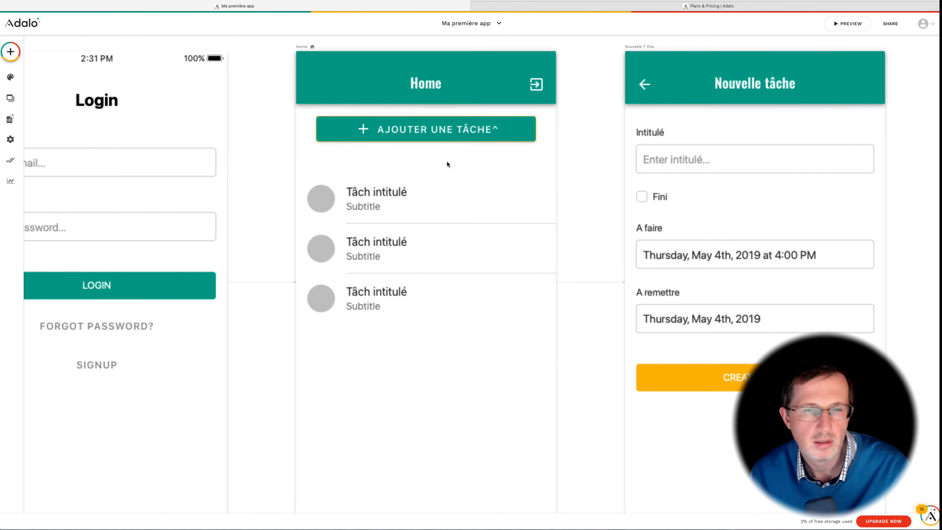
# Step: Preview the task list on Home, then return to the editor and select the list
pyautogui.click(844, 23)
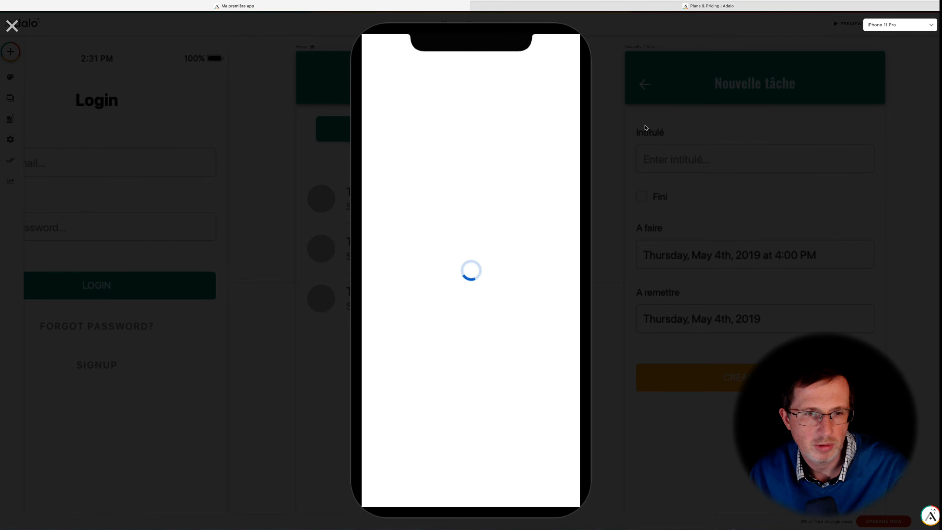
pyautogui.click(514, 172)
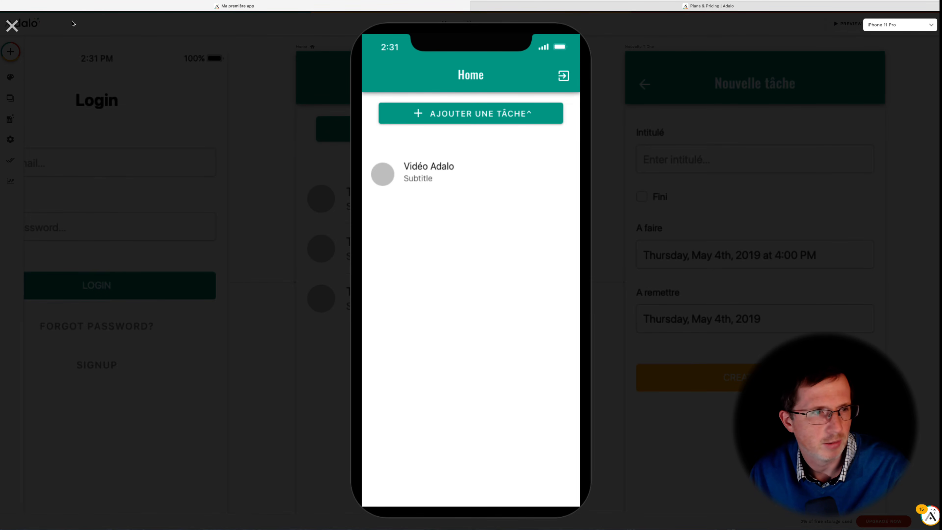
pyautogui.click(13, 25)
pyautogui.click(393, 196)
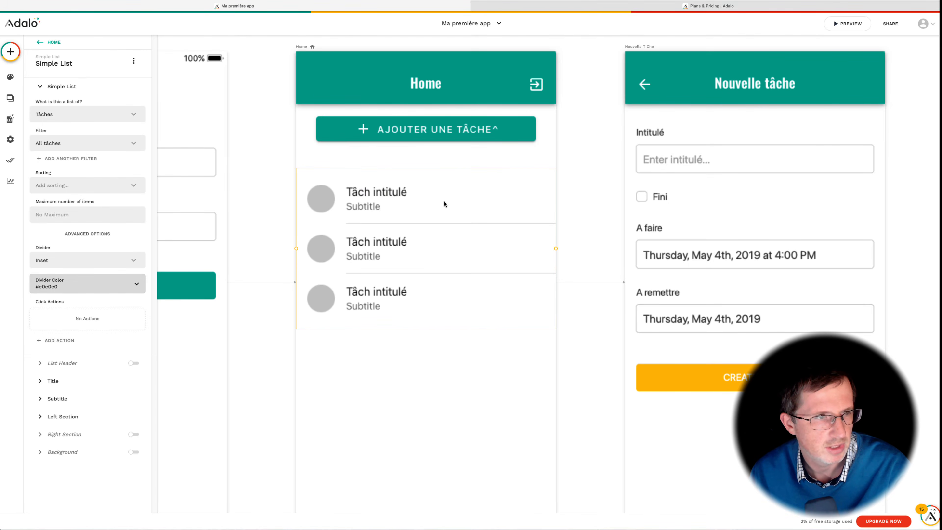
# Step: Enable the list header and set its title to Toutes mes tâches
pyautogui.click(39, 87)
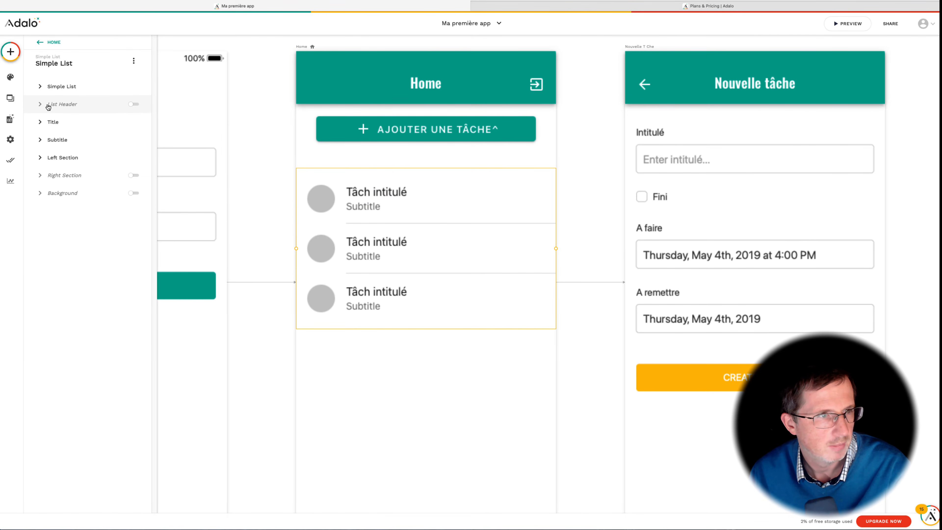
pyautogui.click(134, 104)
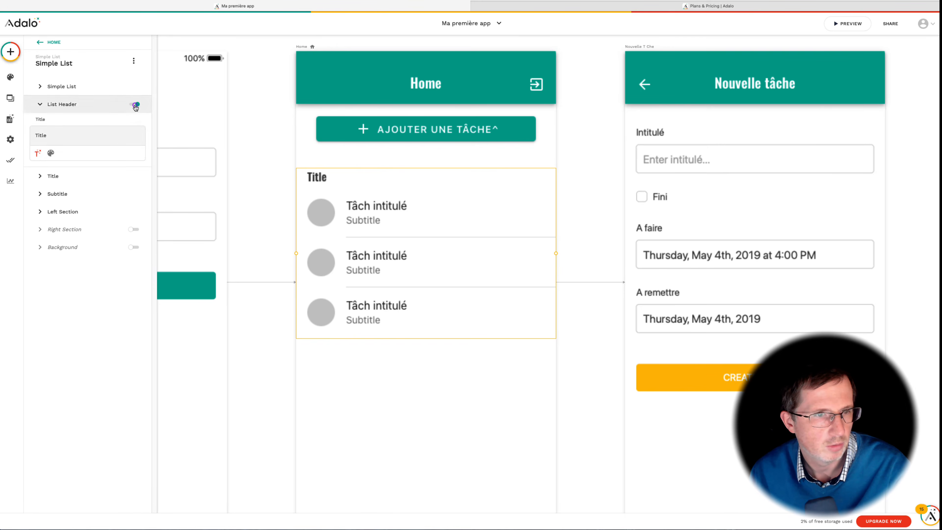
pyautogui.click(78, 130)
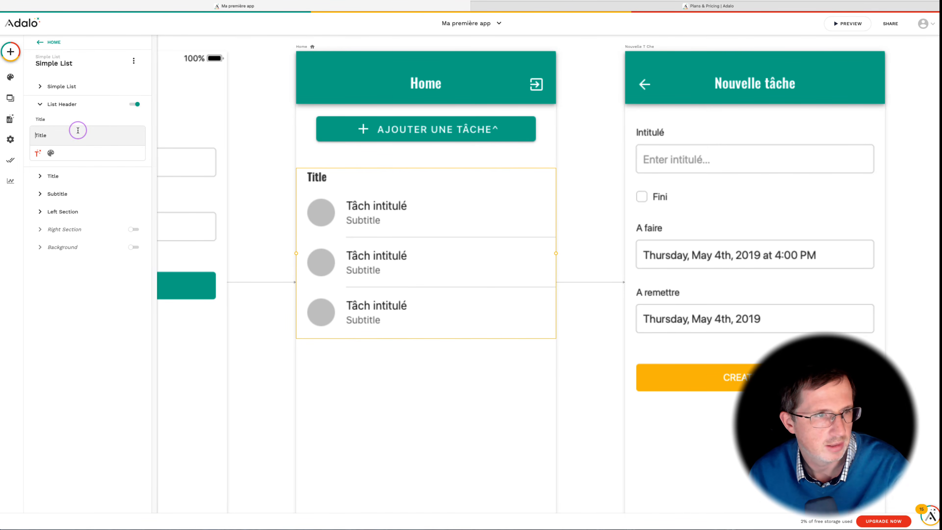
pyautogui.doubleClick(74, 136)
pyautogui.write('T')
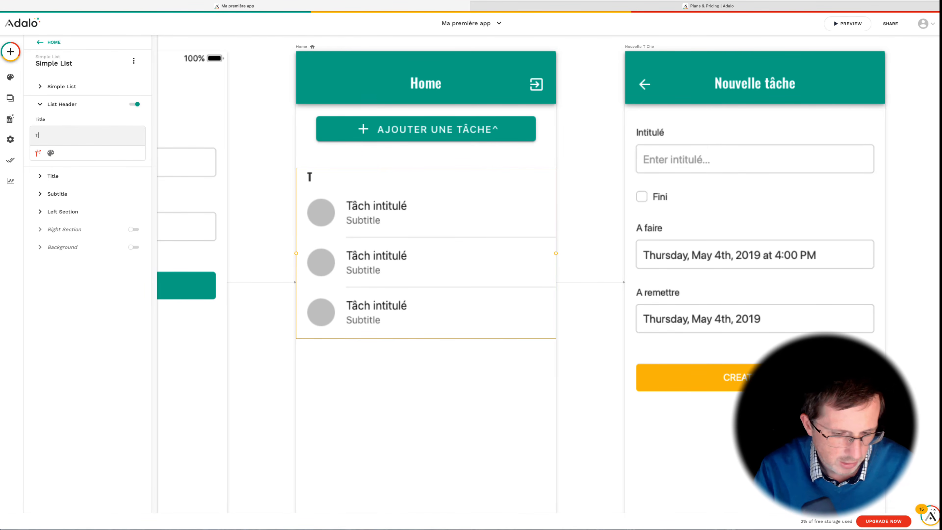
pyautogui.write('outes mes tâches^')
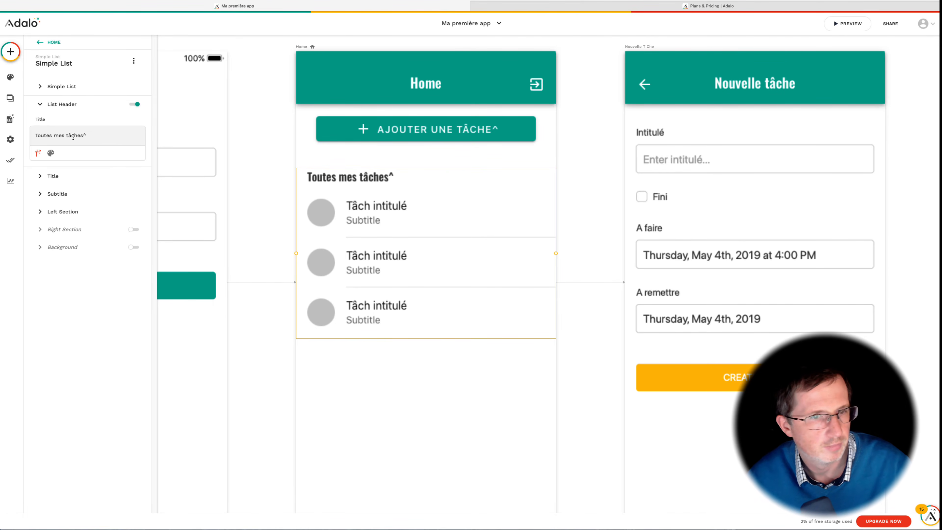
pyautogui.click(90, 136)
pyautogui.press('BackSpace')
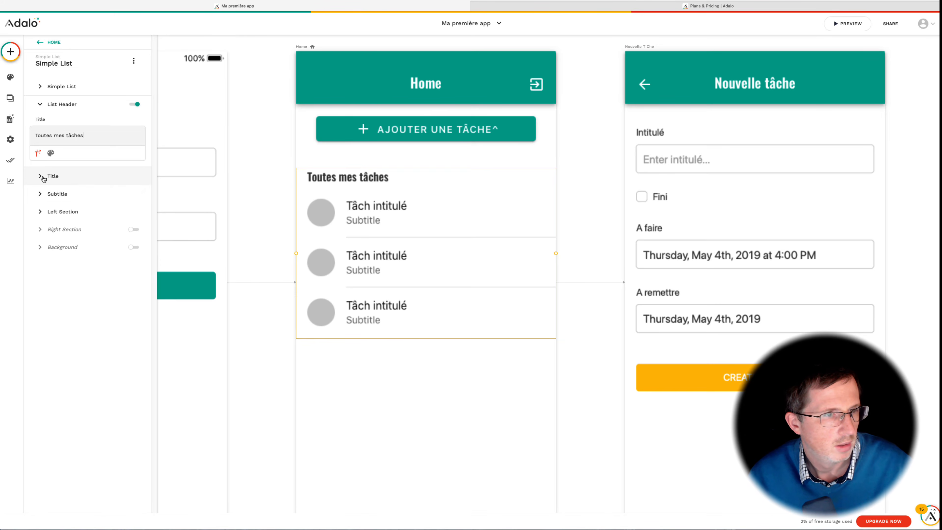
# Step: Turn off the subtitle and the left section of the list items
pyautogui.click(55, 175)
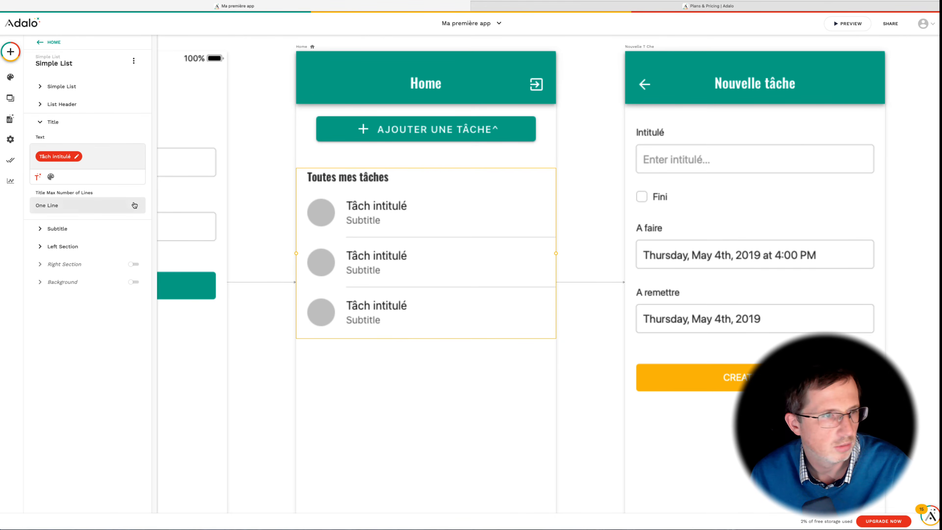
pyautogui.click(81, 228)
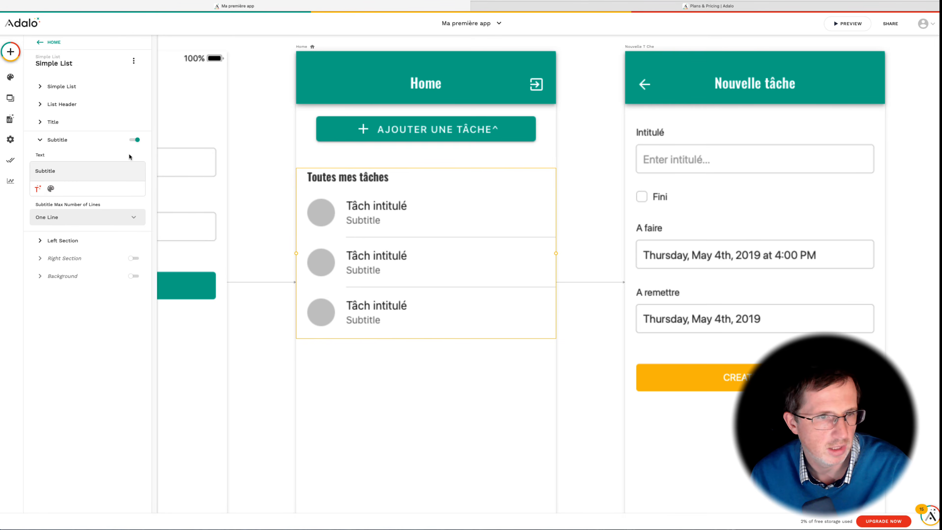
pyautogui.click(136, 140)
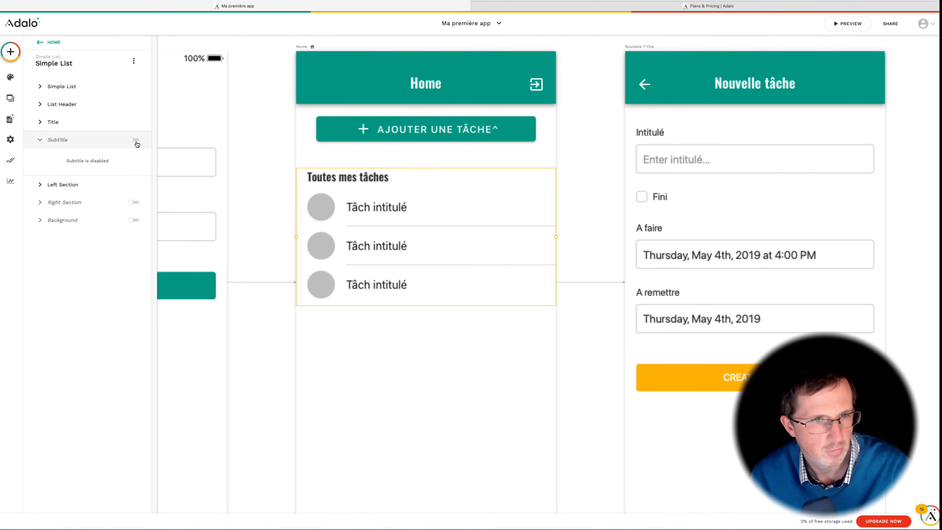
pyautogui.click(42, 186)
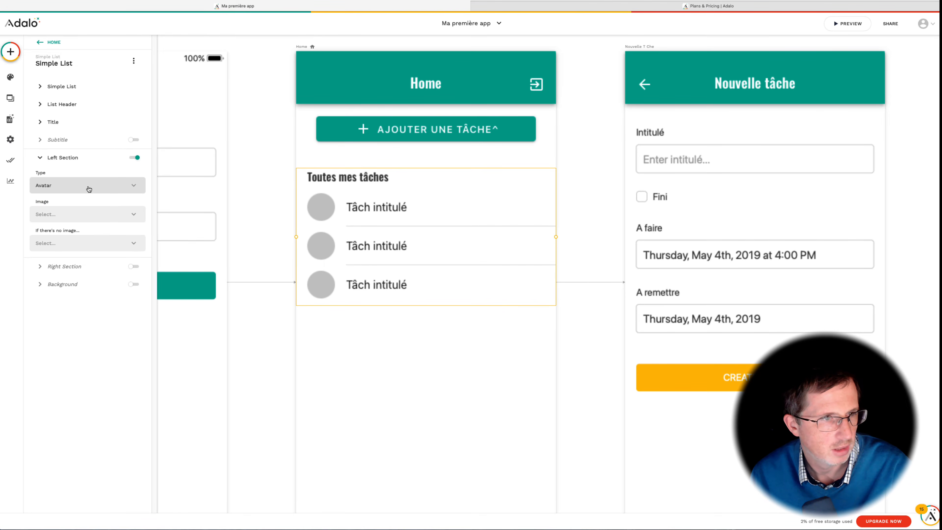
pyautogui.click(136, 158)
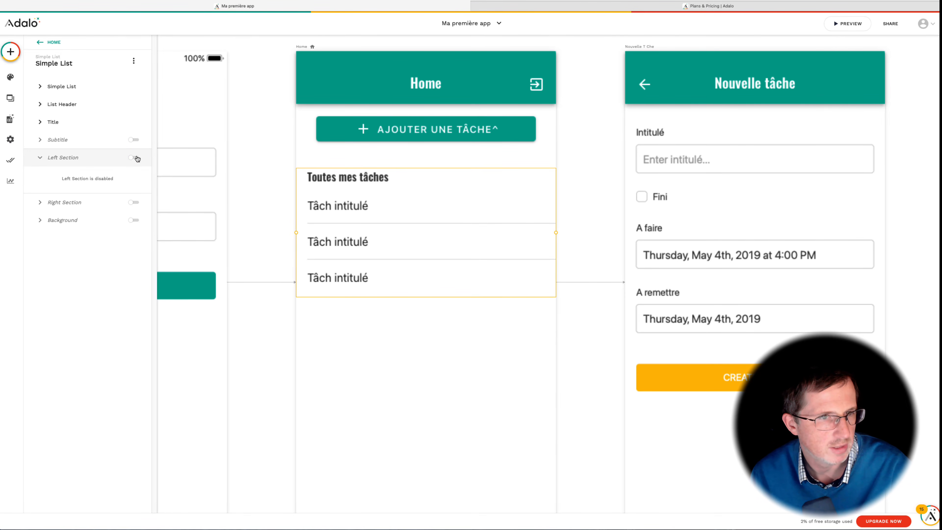
# Step: Preview the Home screen to check the task list, then close the preview
pyautogui.click(95, 44)
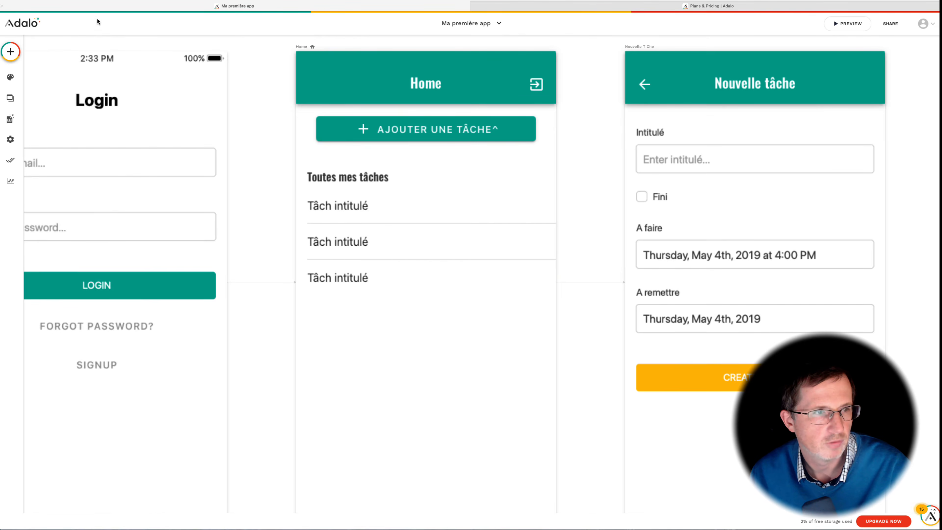
pyautogui.click(848, 23)
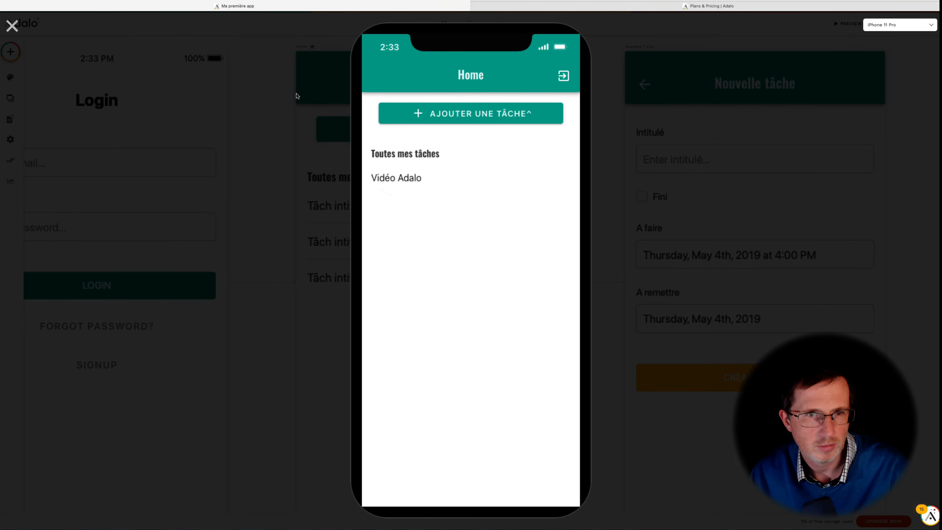
pyautogui.click(11, 27)
# Step: Enable the list's right section and give it a check icon
pyautogui.click(499, 211)
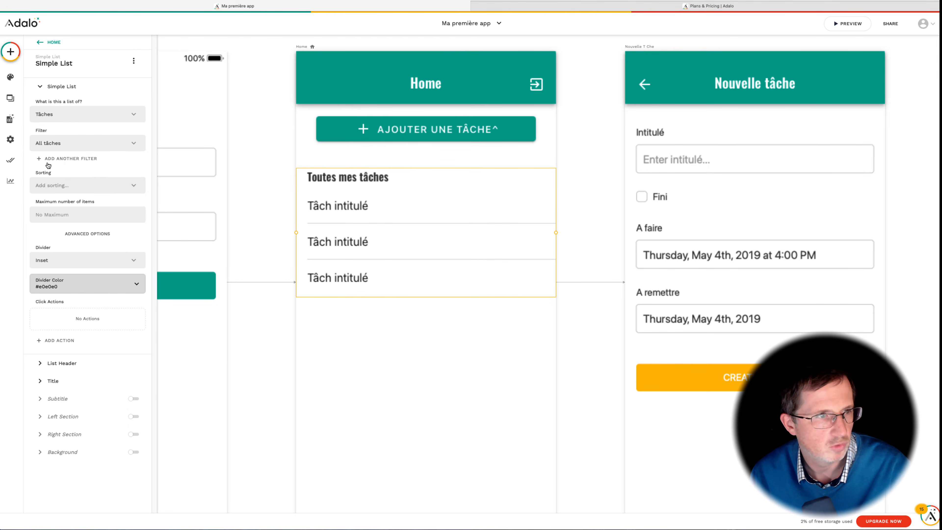
pyautogui.click(43, 434)
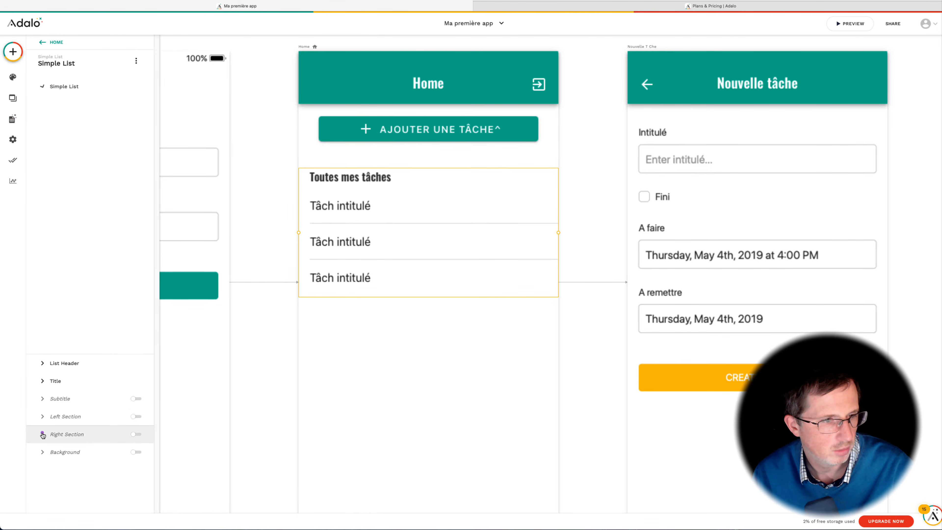
pyautogui.click(137, 176)
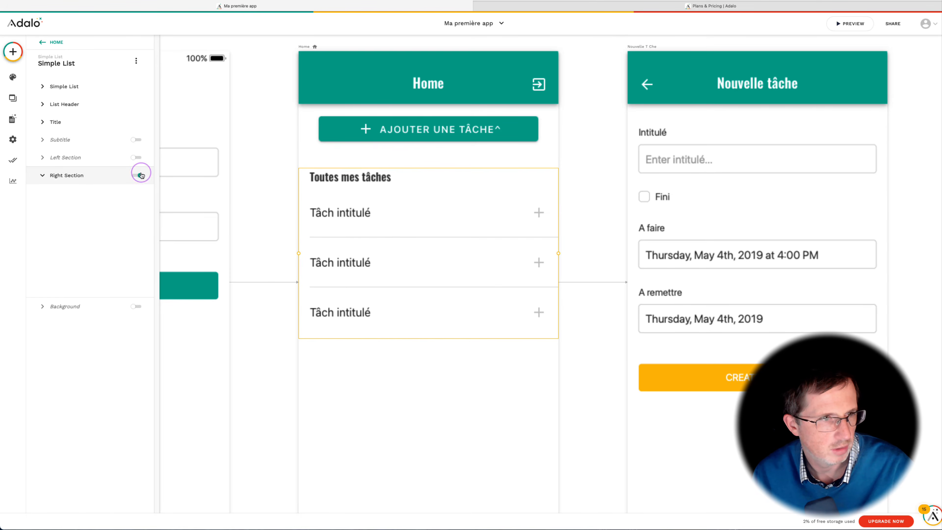
pyautogui.click(105, 207)
pyautogui.click(106, 205)
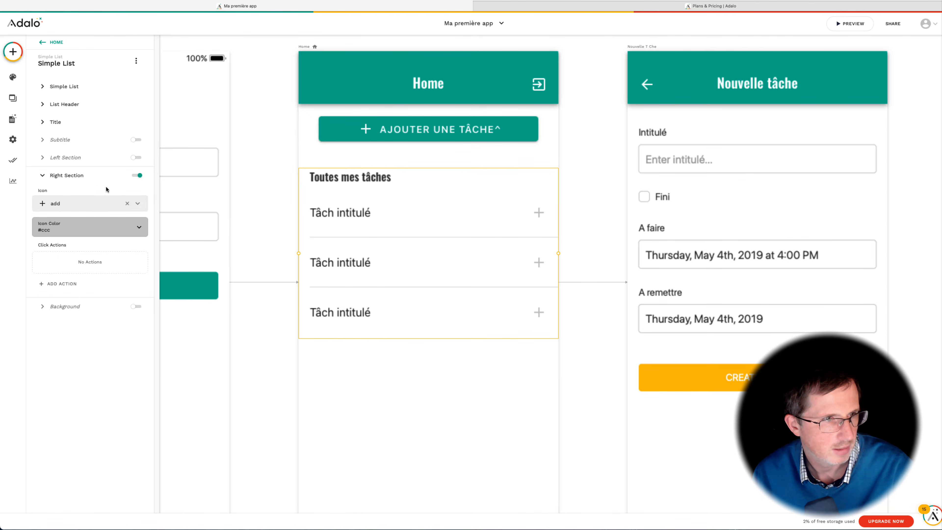
# Step: Add a click action on the right-section icon that updates the current Tâch record
pyautogui.click(48, 285)
pyautogui.moveTo(105, 173)
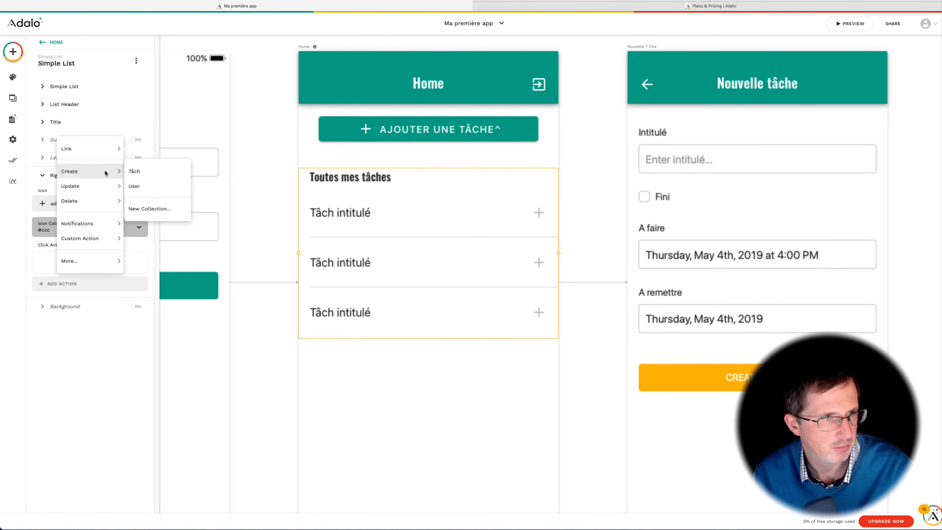
pyautogui.moveTo(108, 193)
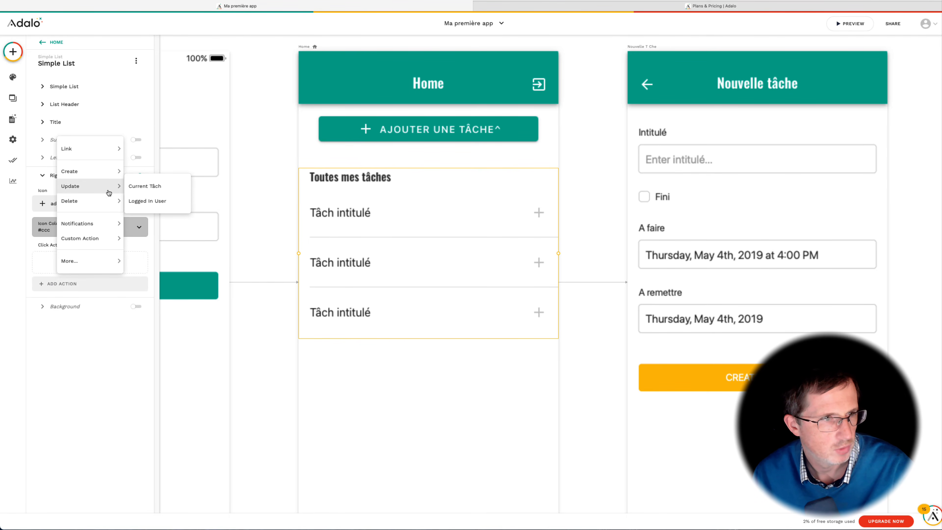
pyautogui.click(147, 189)
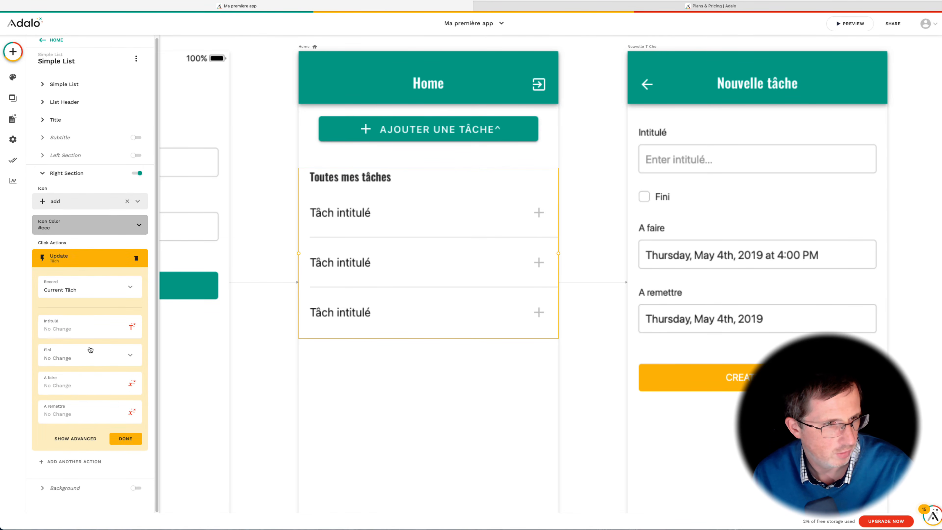
# Step: Set the update action to change Fini to True
pyautogui.click(88, 358)
pyautogui.click(76, 357)
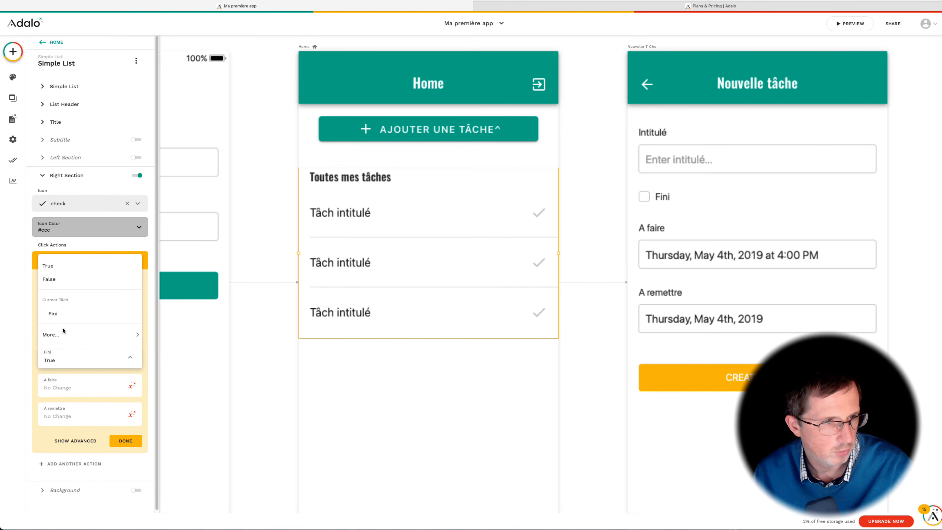
pyautogui.click(62, 314)
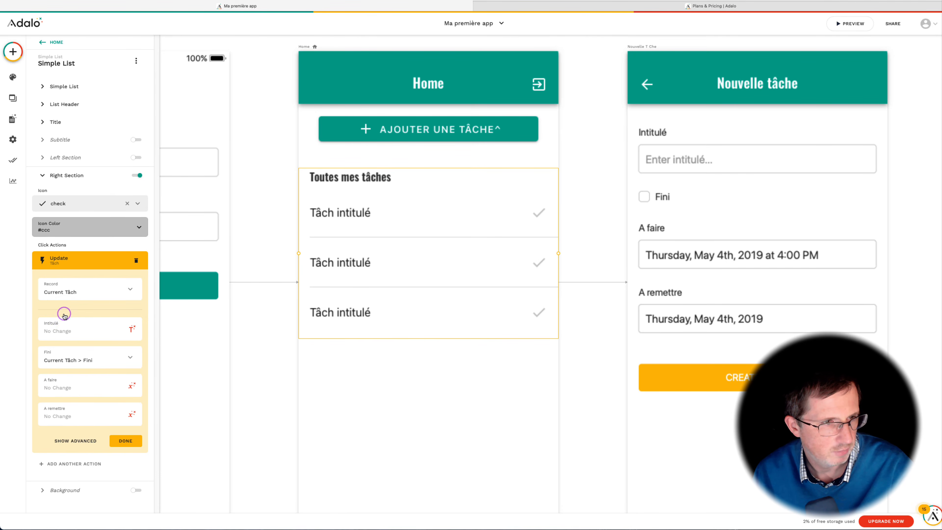
pyautogui.click(73, 360)
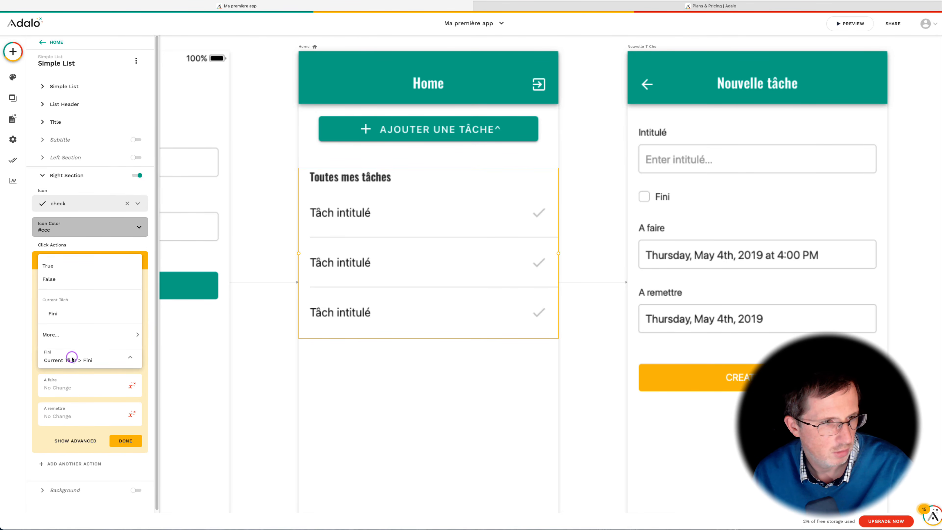
pyautogui.click(68, 267)
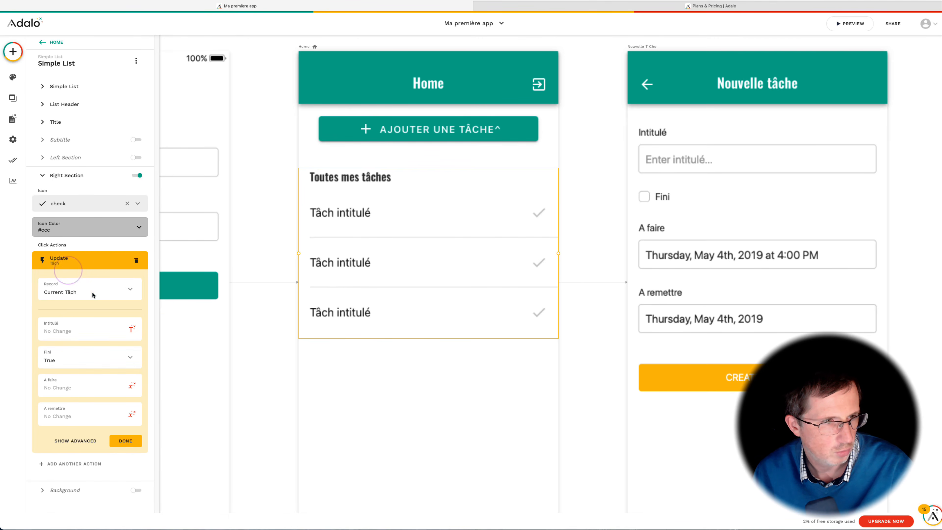
pyautogui.click(176, 331)
pyautogui.click(322, 333)
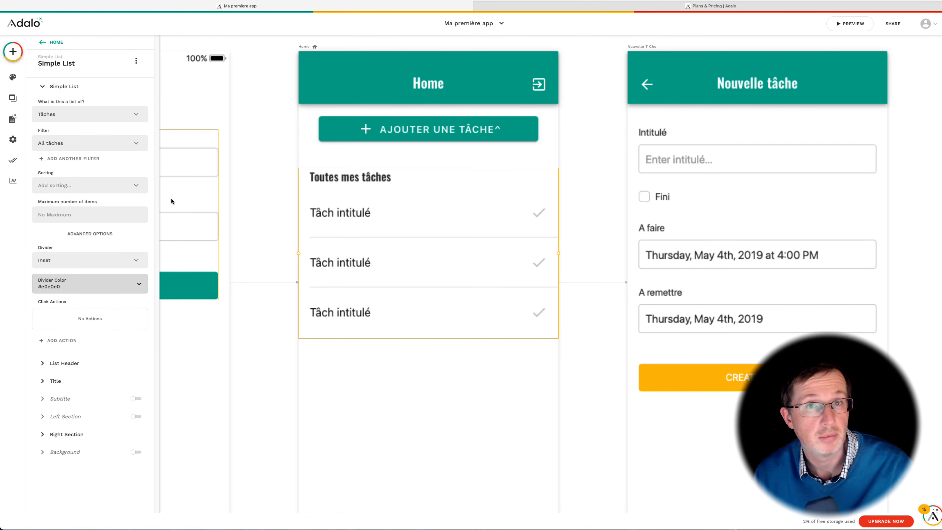
# Step: Add a custom filter to the list so it shows only tasks where Fini is false
pyautogui.click(65, 148)
pyautogui.moveTo(65, 186)
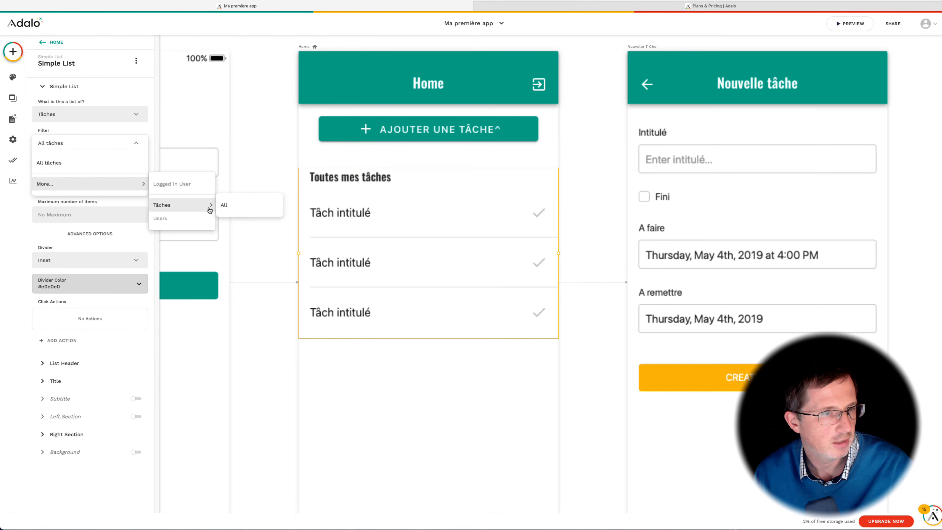
pyautogui.click(105, 92)
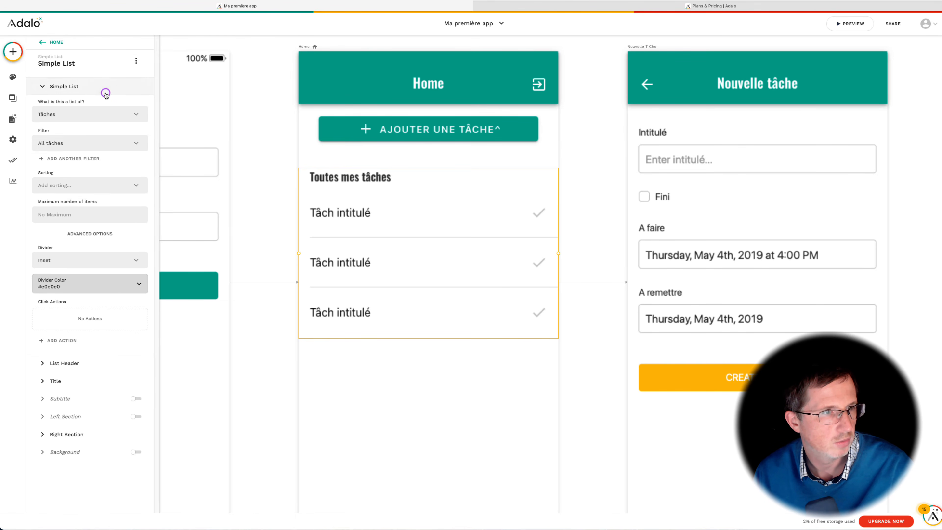
pyautogui.click(66, 160)
pyautogui.click(77, 181)
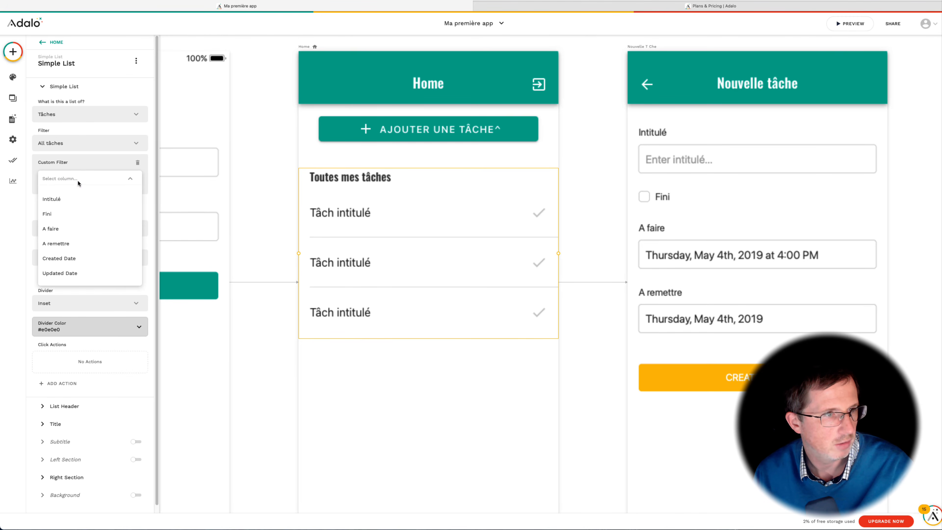
pyautogui.click(65, 217)
pyautogui.click(78, 206)
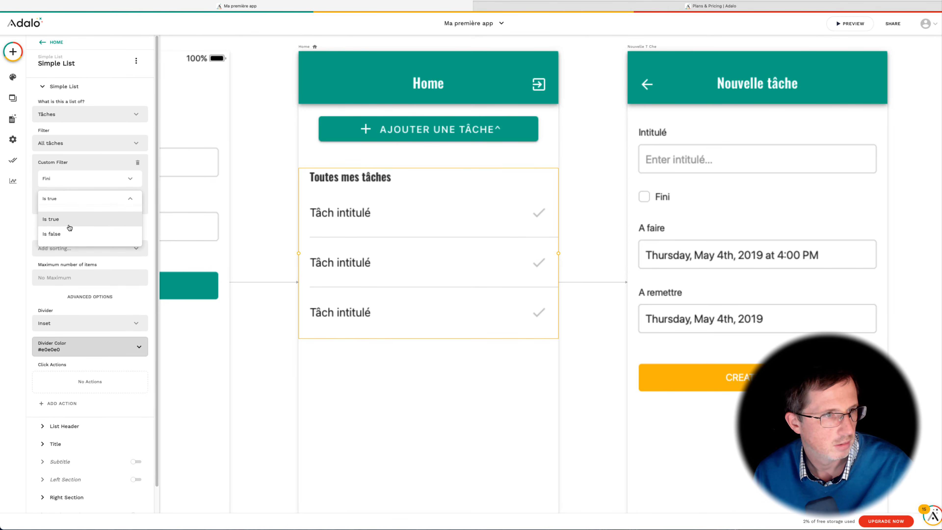
pyautogui.click(68, 234)
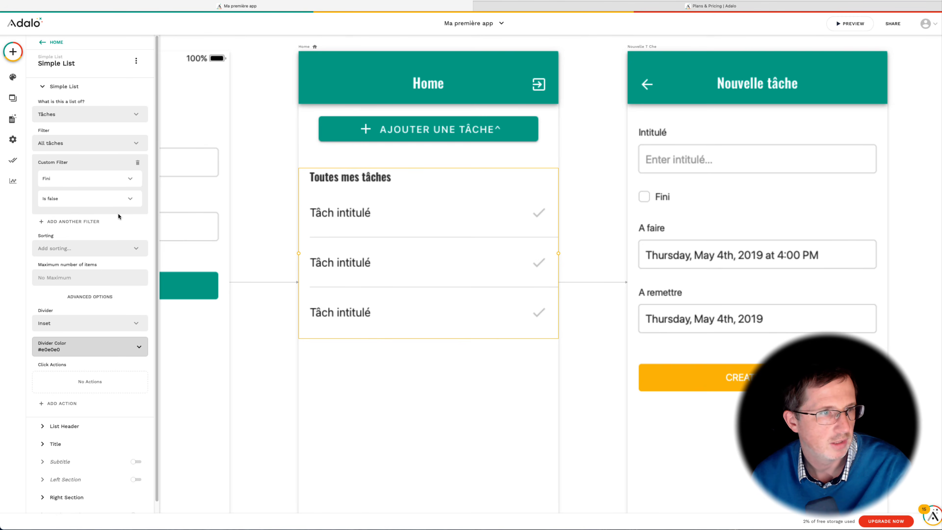
# Step: Preview the app and tick the Vidéo Adalo task as done, then close the preview
pyautogui.click(204, 90)
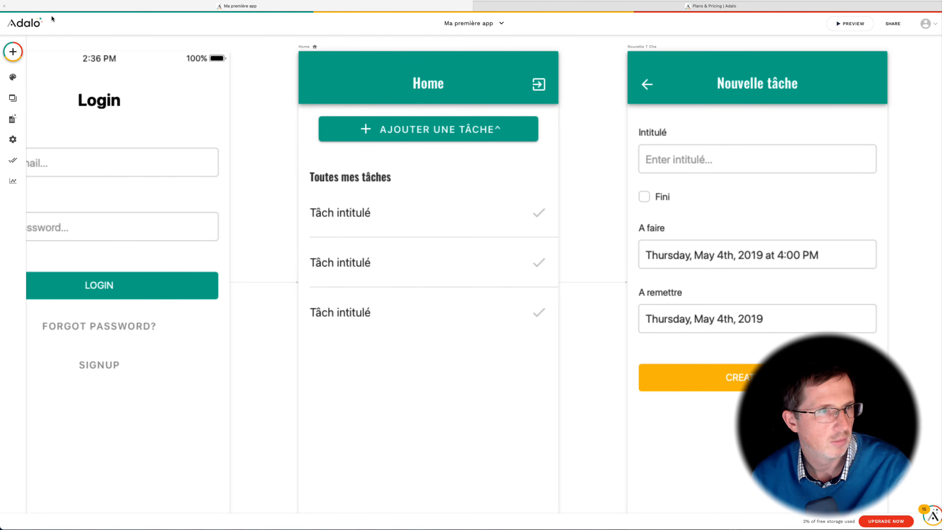
pyautogui.click(830, 24)
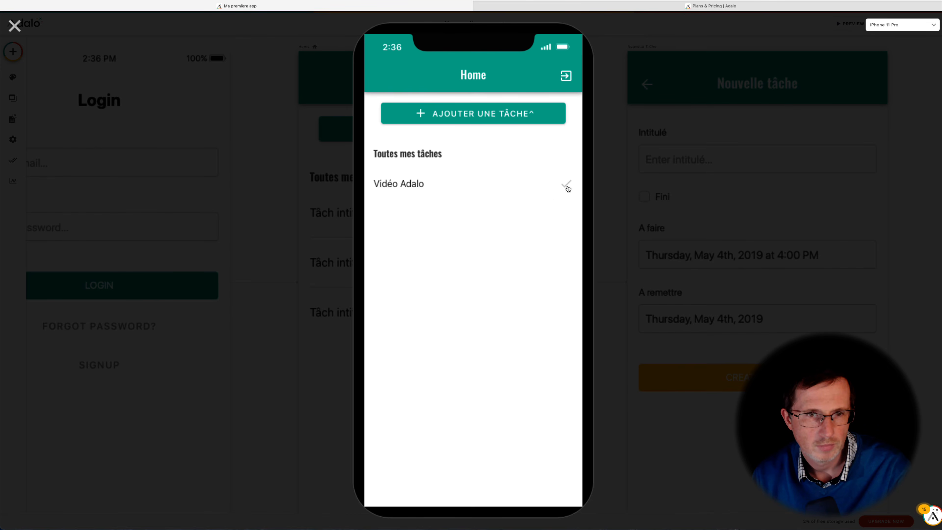
pyautogui.click(566, 184)
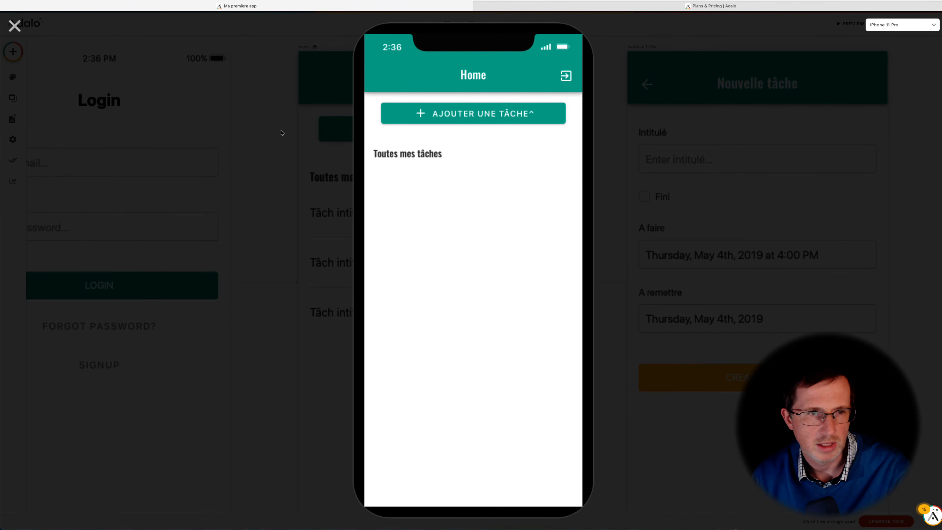
pyautogui.click(15, 25)
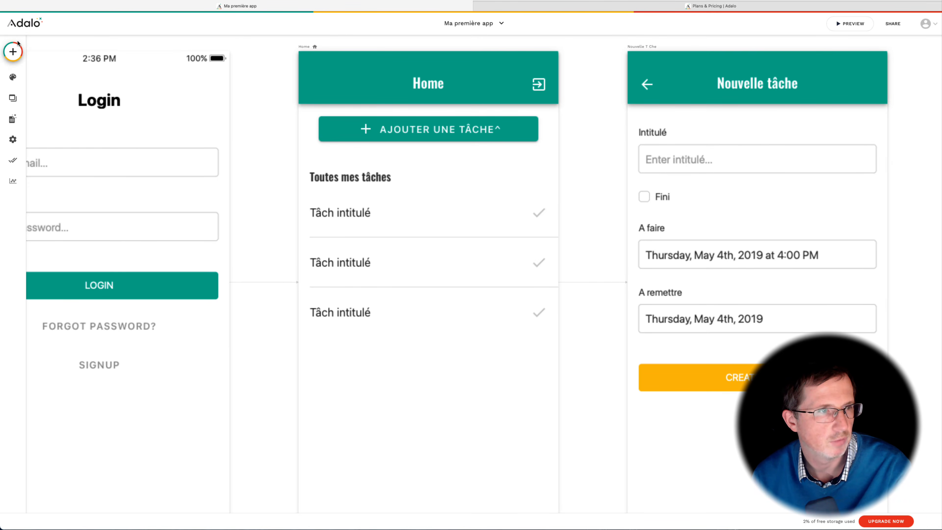
# Step: Open the Tâches collection records to check the task's Fini value, then close them
pyautogui.click(13, 119)
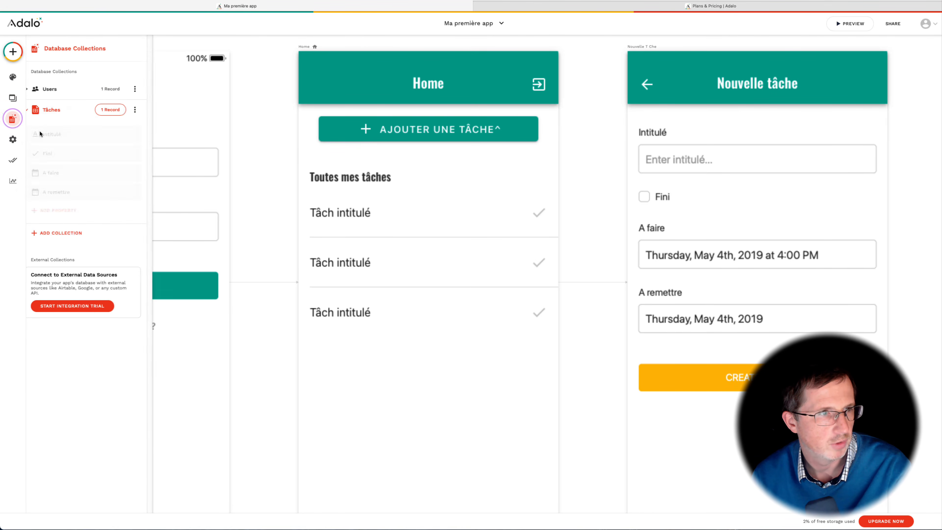
pyautogui.click(113, 111)
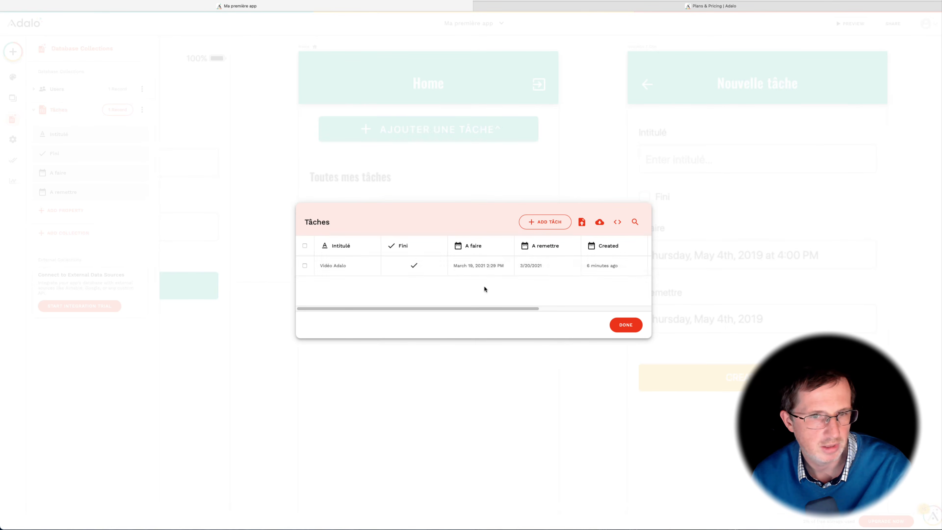
pyautogui.click(634, 329)
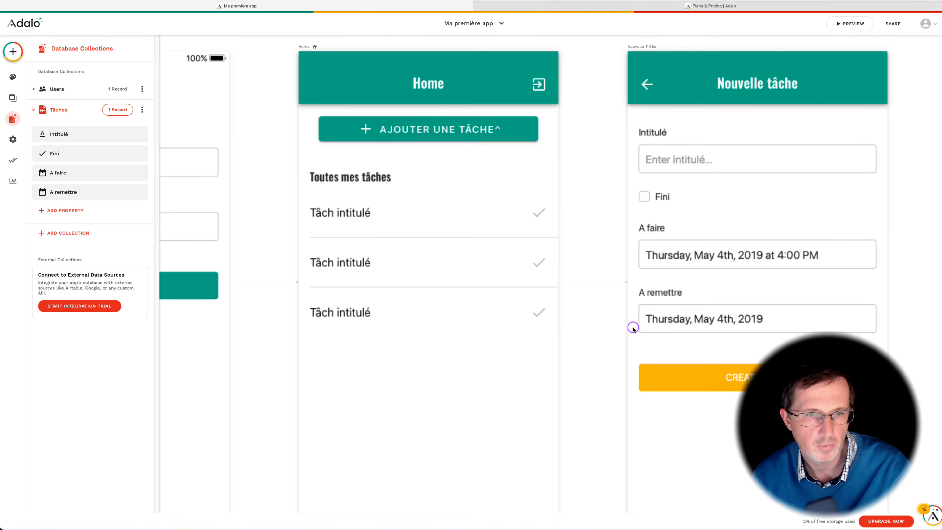